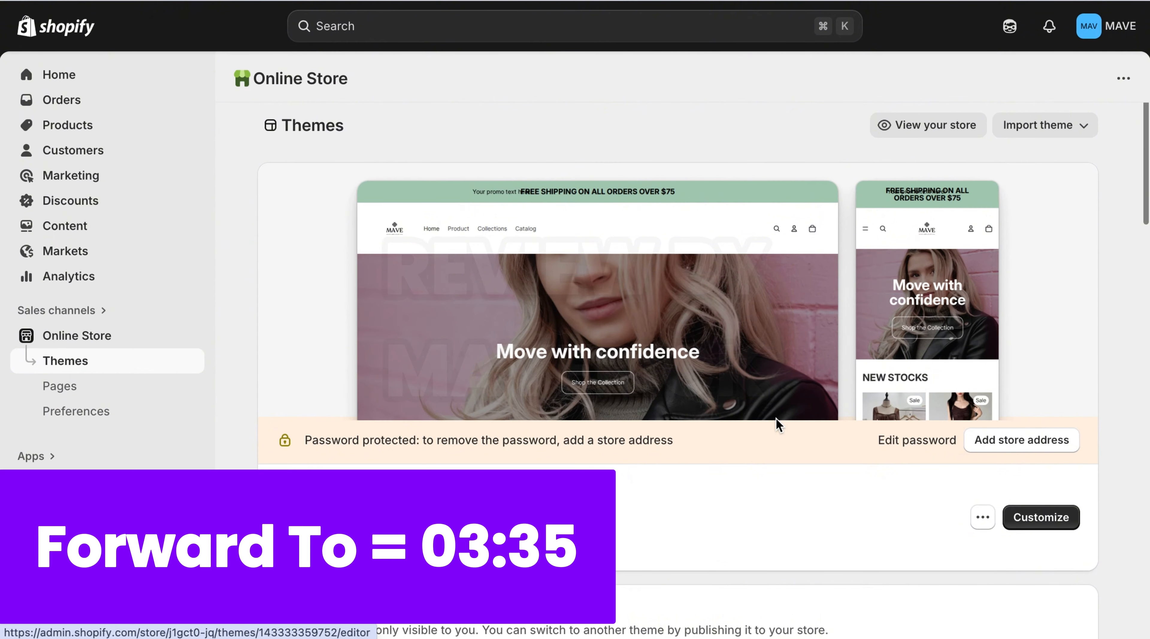
# Create a new product titled "Fabrics" with the description "New Stocks Available" and the category Fabric in Textiles.
pyautogui.click(101, 131)
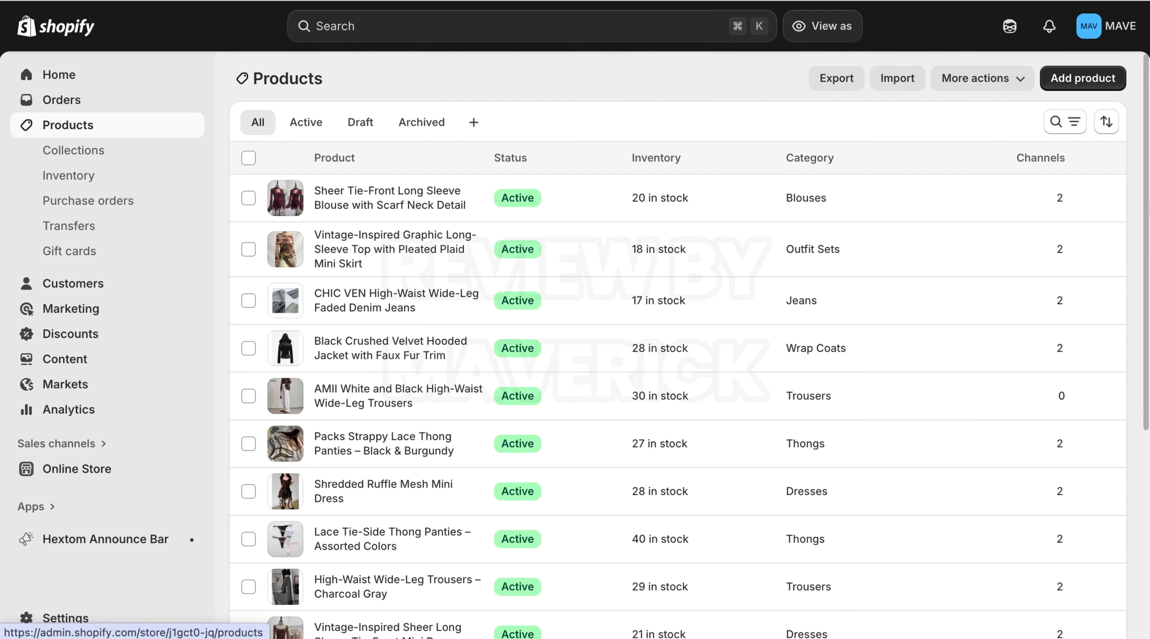
pyautogui.click(1073, 84)
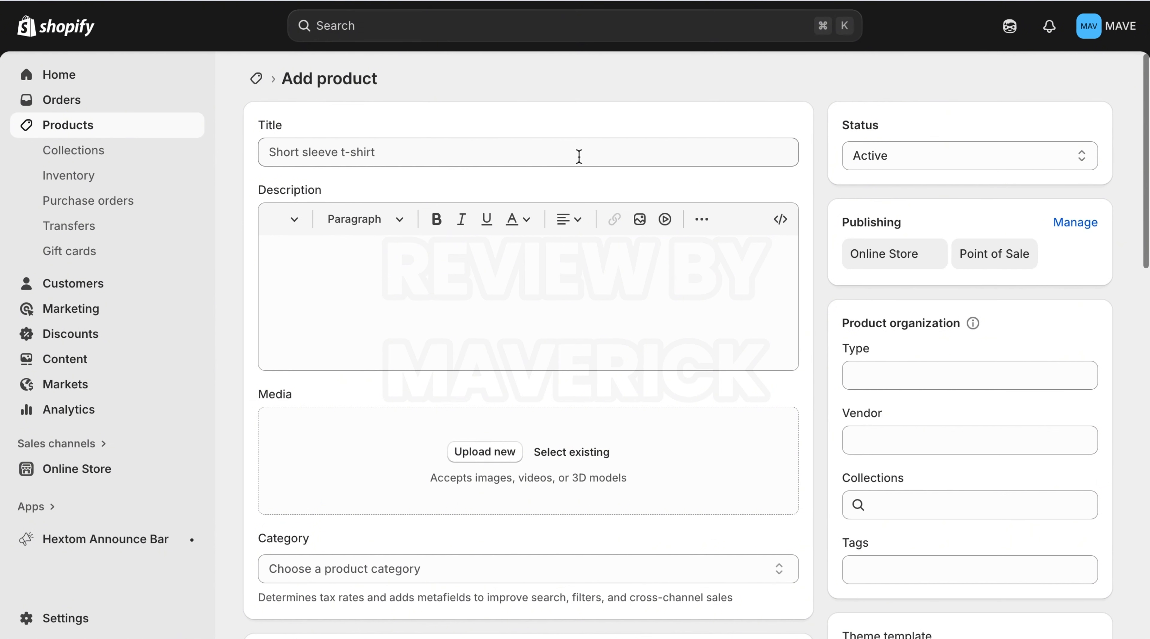
pyautogui.click(579, 156)
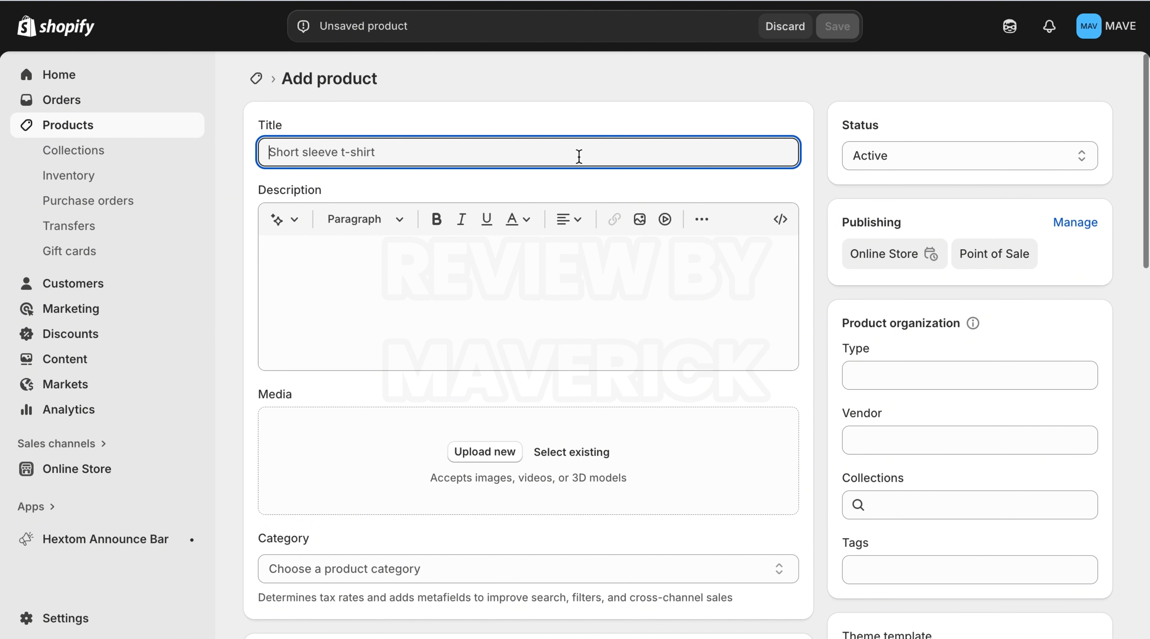
pyautogui.write('Fabrics')
pyautogui.click(527, 290)
pyautogui.write('New Stocks Available')
pyautogui.click(528, 568)
# Add the recommended Color option to the product's variants with the values Red and Blue.
pyautogui.moveTo(1146, 192); pyautogui.dragTo(1099, 560)
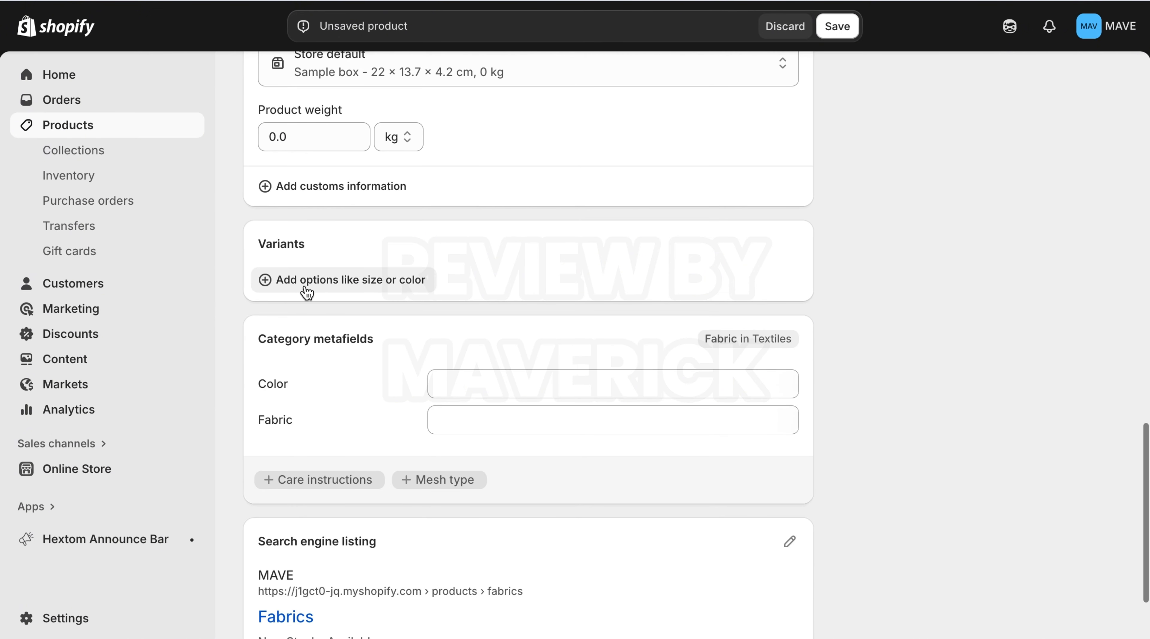
pyautogui.click(298, 279)
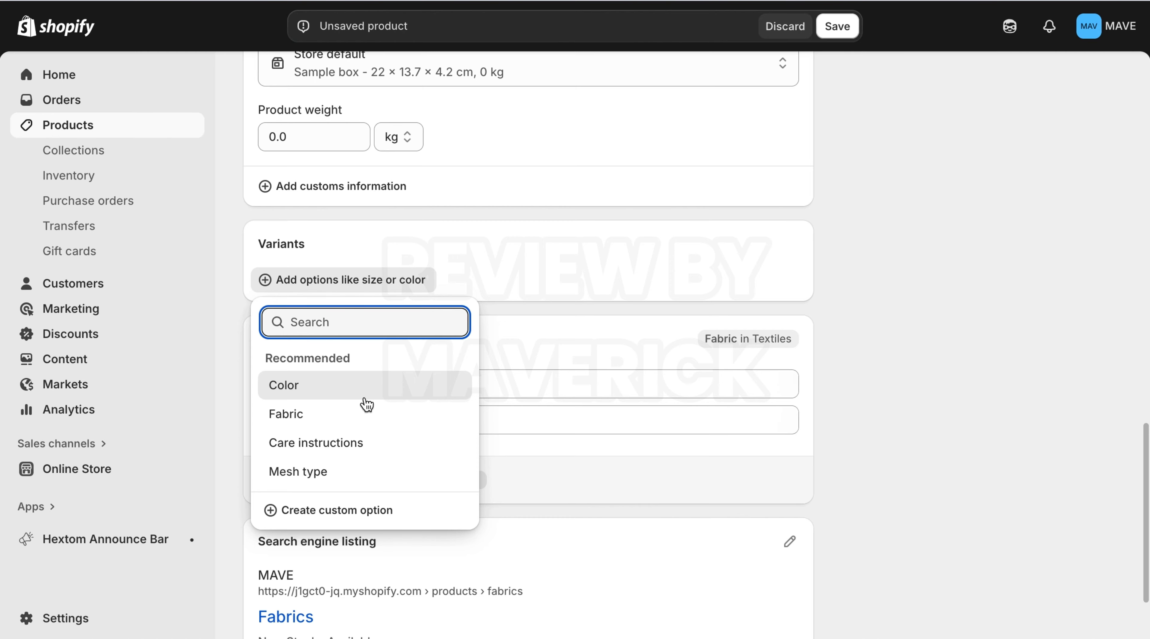
pyautogui.click(318, 395)
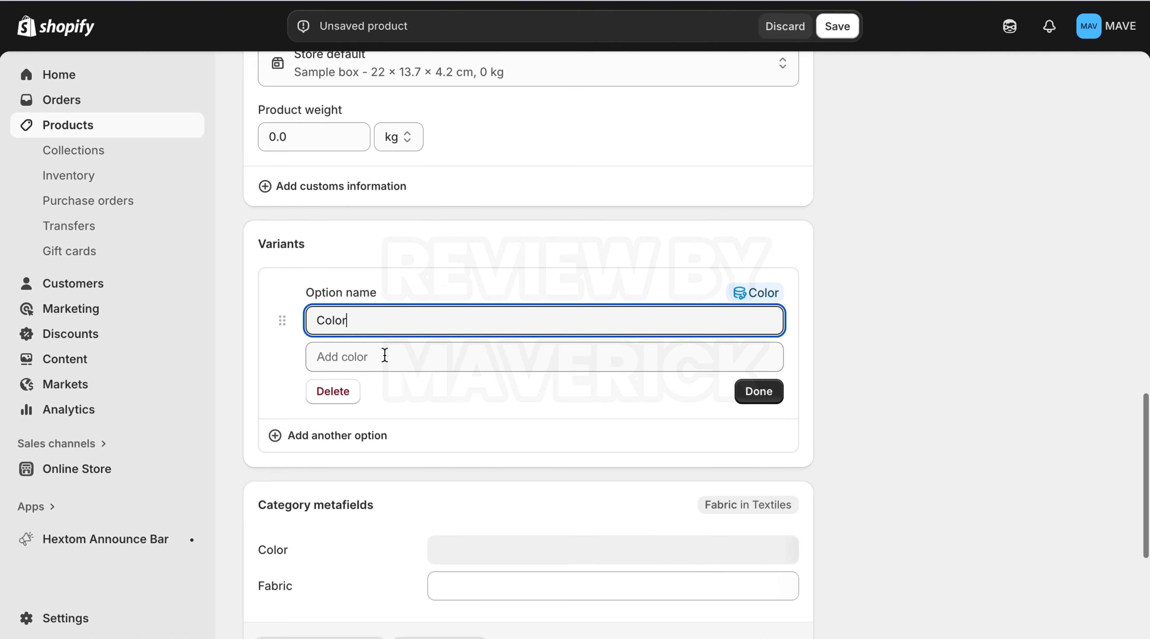
pyautogui.click(402, 355)
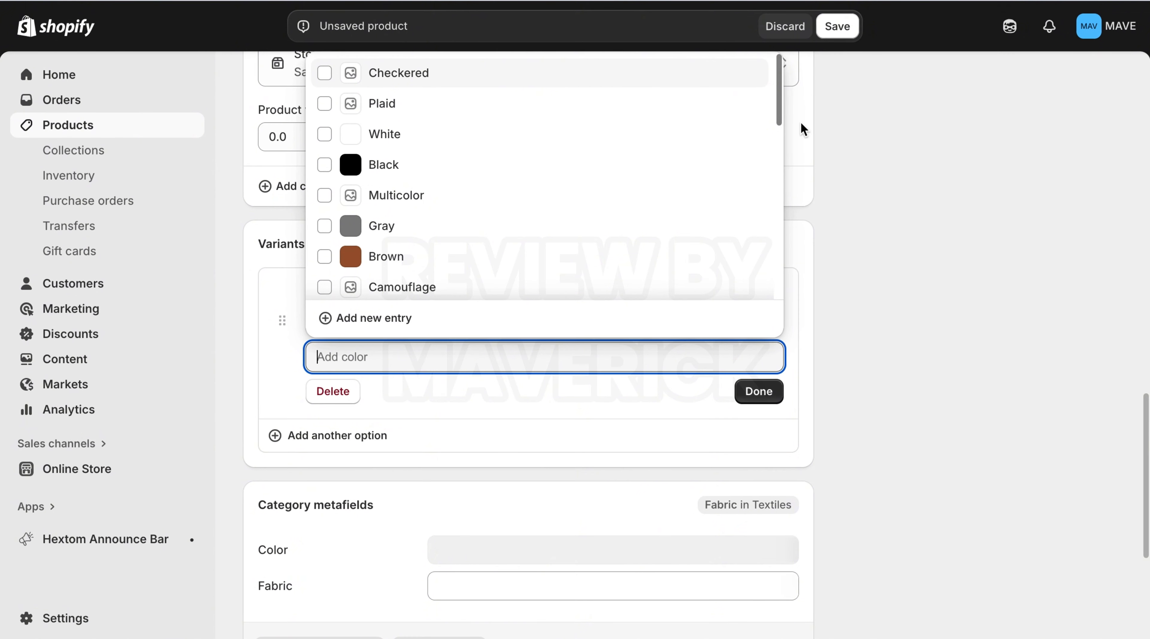
pyautogui.moveTo(776, 110)
pyautogui.mouseDown()
pyautogui.moveTo(756, 310)
pyautogui.moveTo(771, 219)
pyautogui.moveTo(760, 107)
pyautogui.mouseUp()
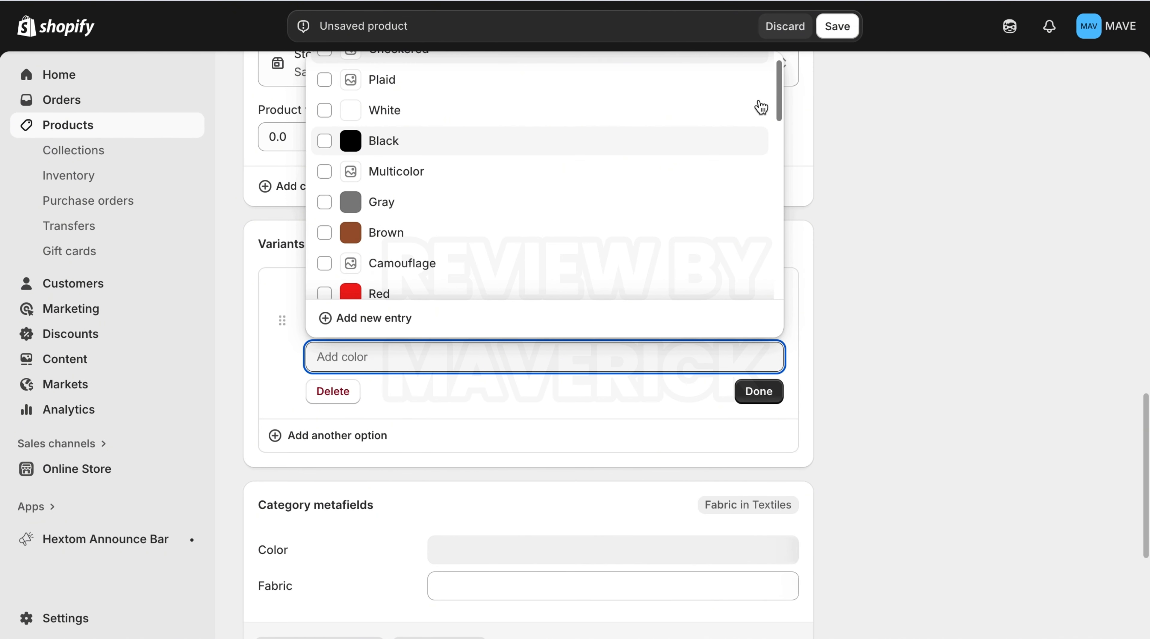
pyautogui.moveTo(780, 67); pyautogui.dragTo(783, 90)
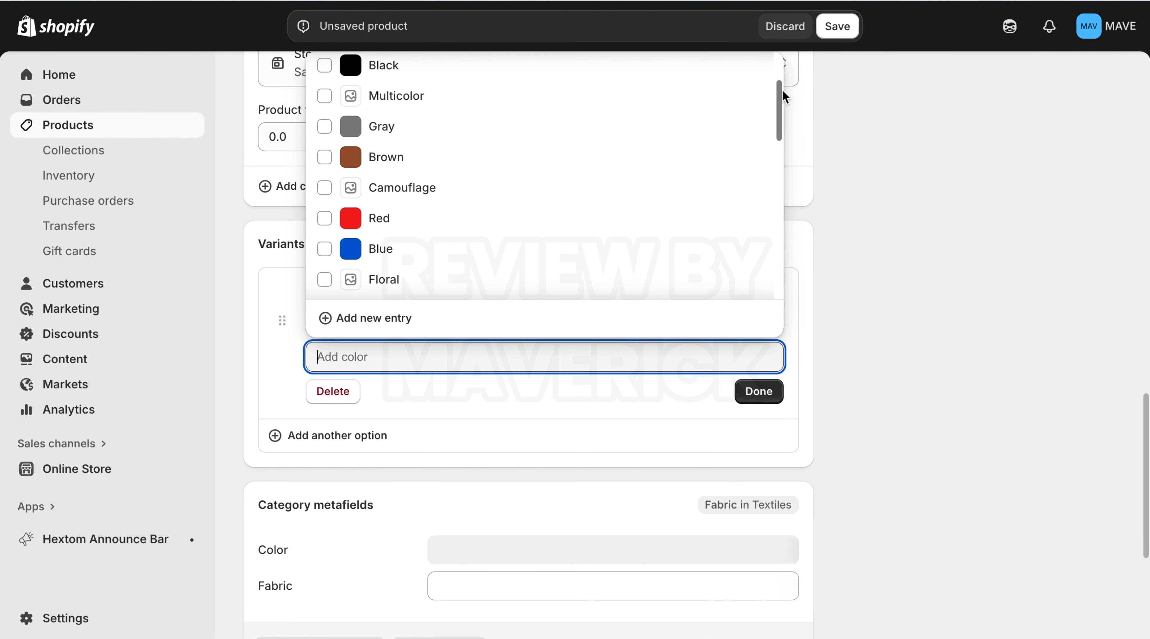
pyautogui.click(323, 217)
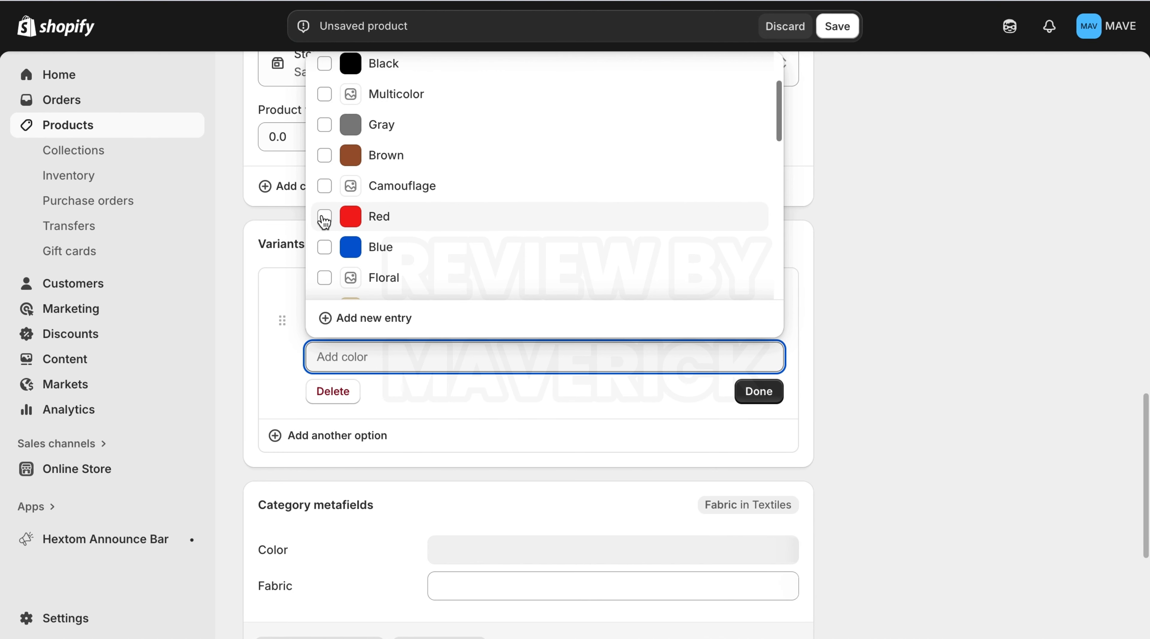
pyautogui.click(326, 246)
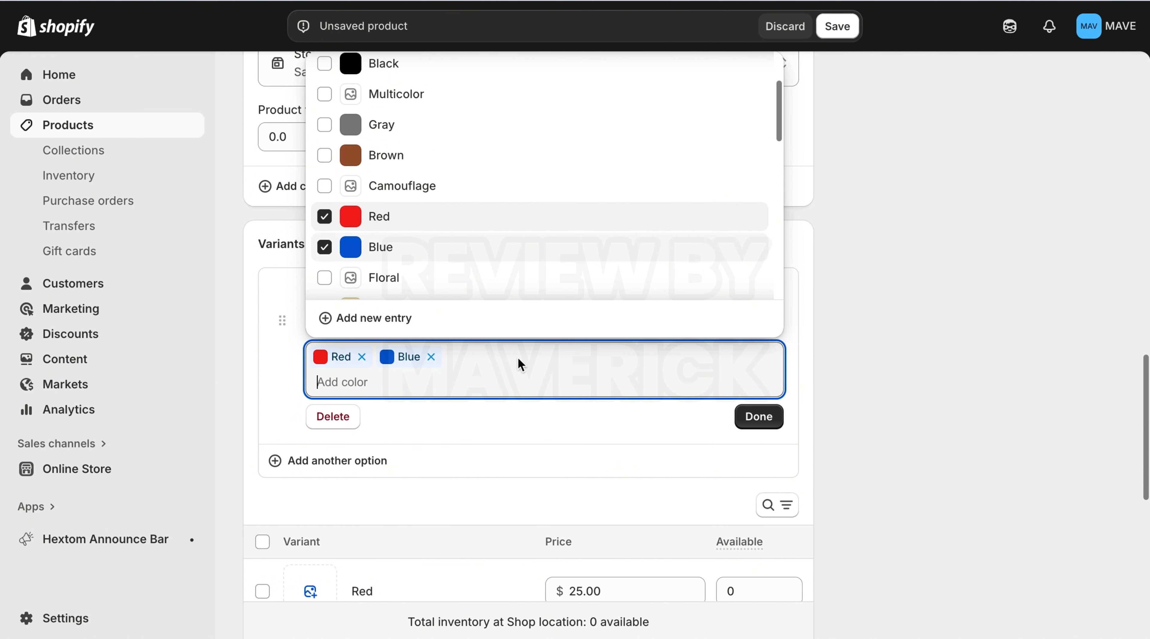
pyautogui.click(773, 417)
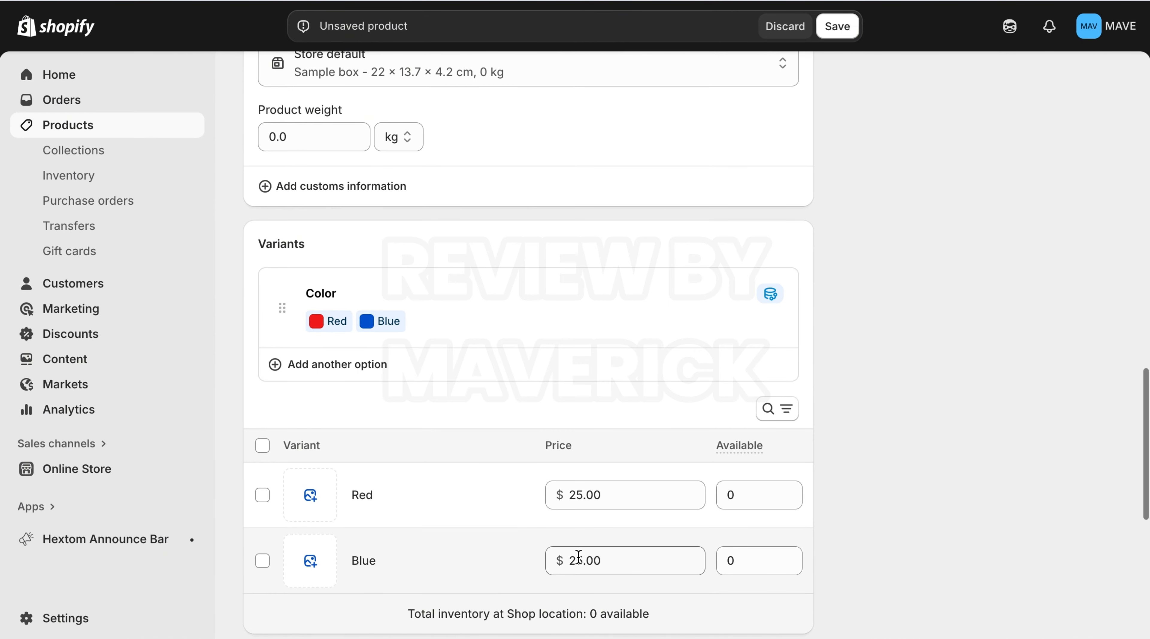
# Set the Red variant's price to $30 and its available stock to 30, and the Blue variant's available stock to 20.
pyautogui.click(582, 498)
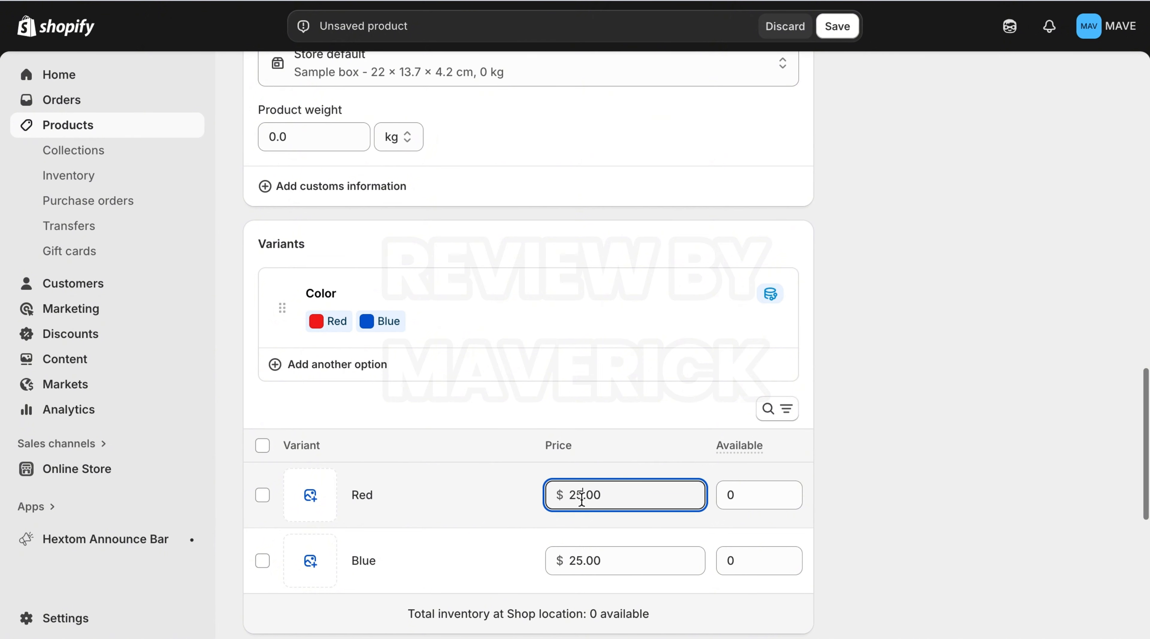
pyautogui.press('BackSpace')
pyautogui.press('BackSpace')
pyautogui.write('30')
pyautogui.click(739, 492)
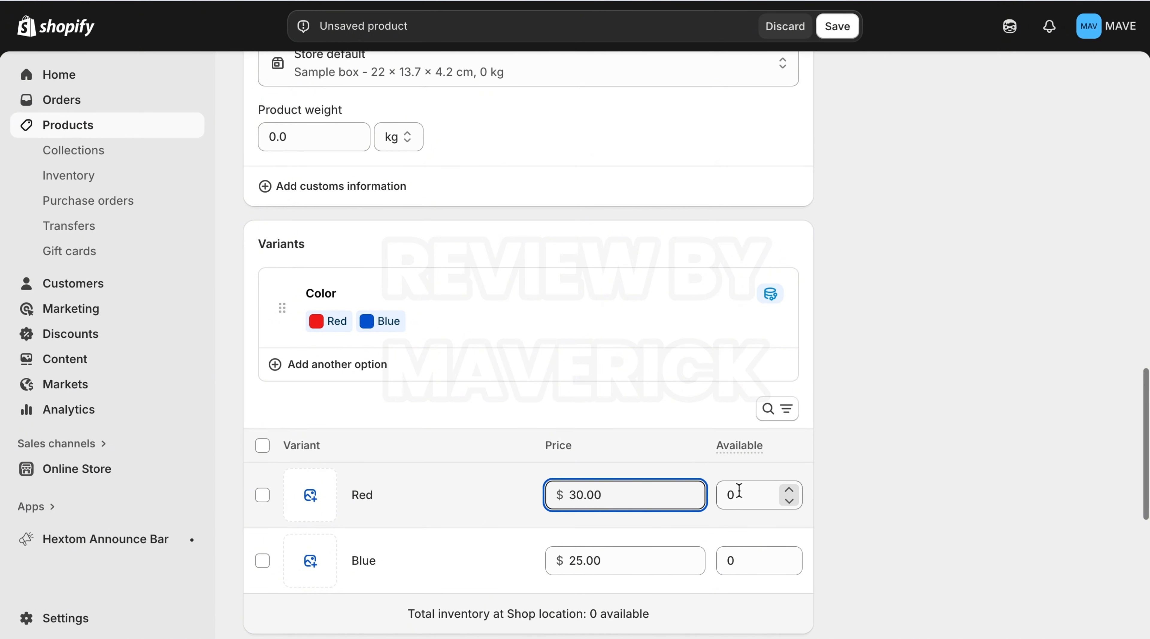
pyautogui.write('30')
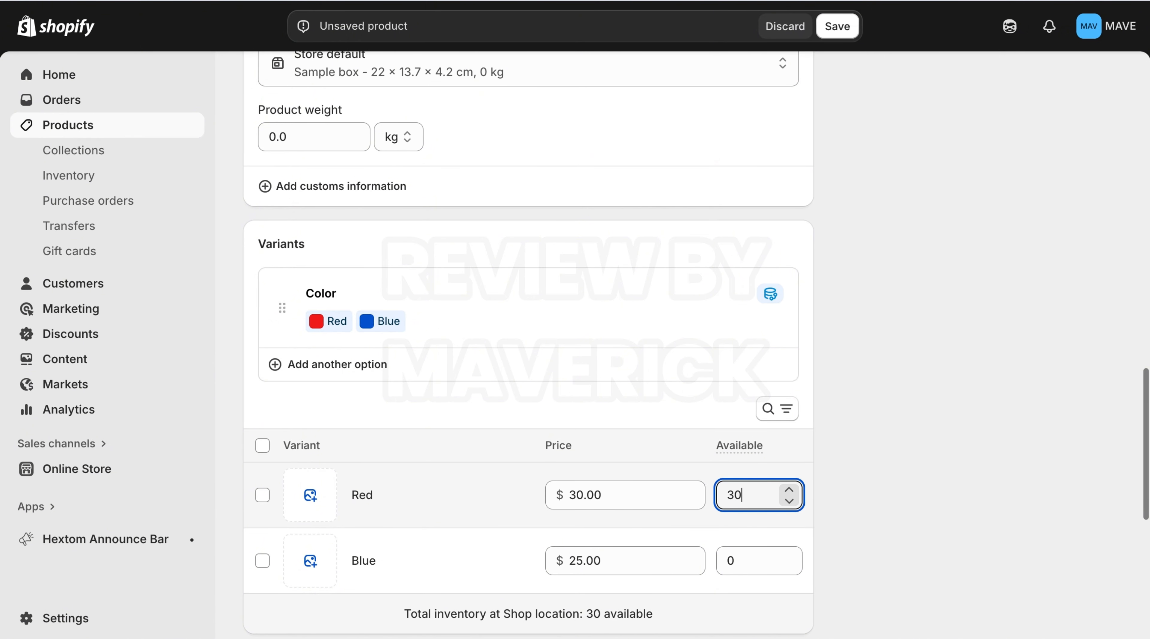
pyautogui.click(739, 560)
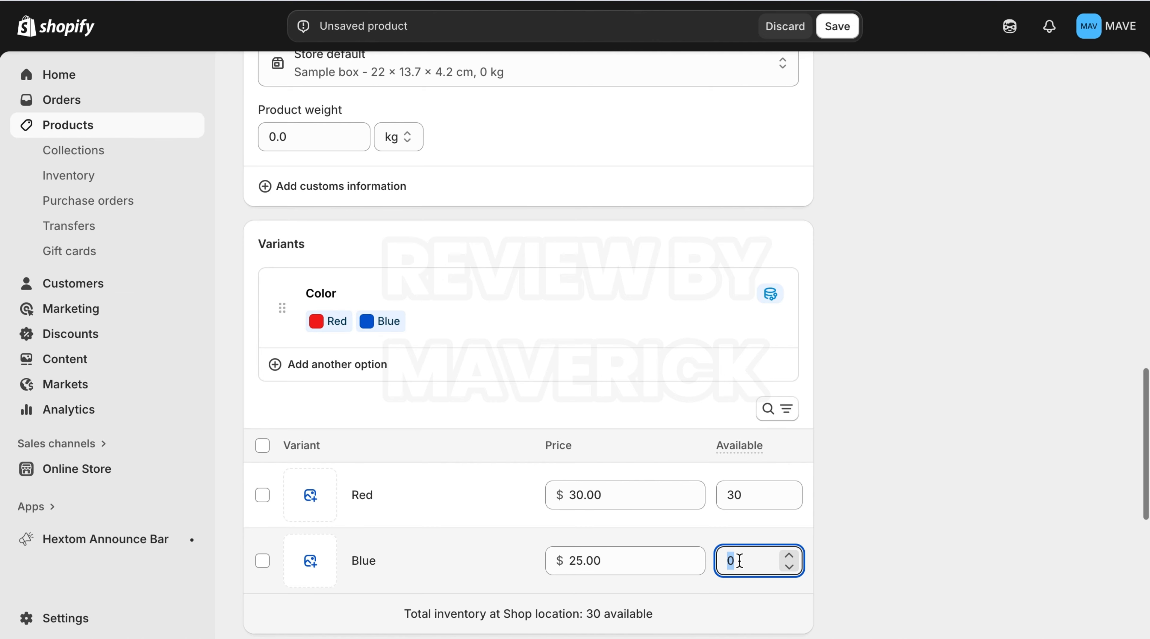
pyautogui.write('20')
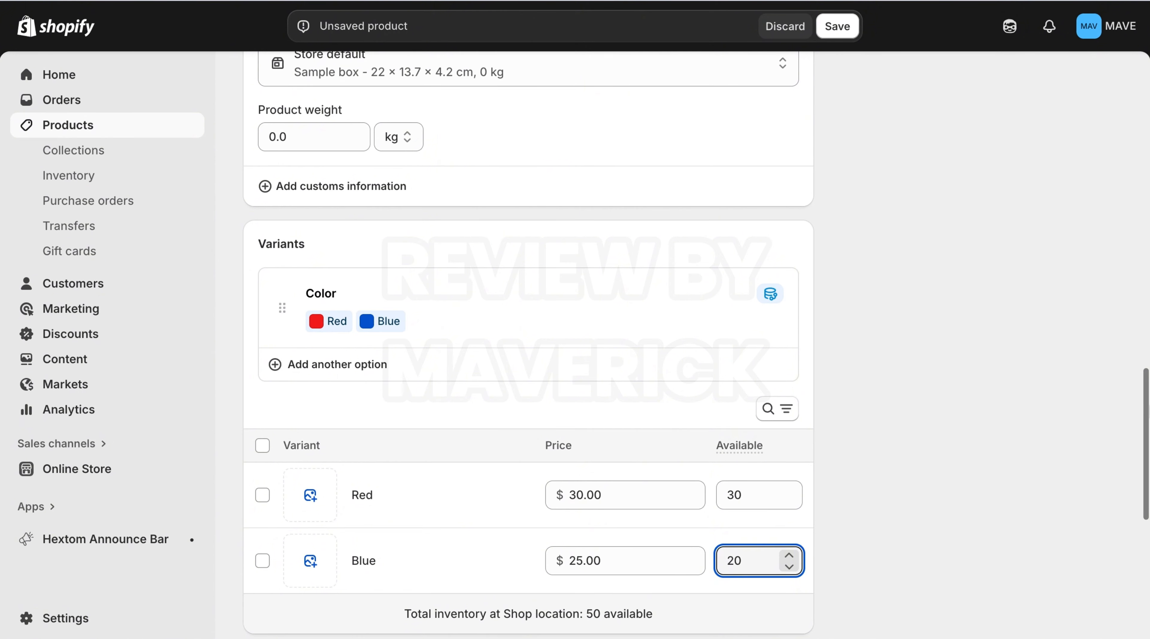
pyautogui.click(1143, 315)
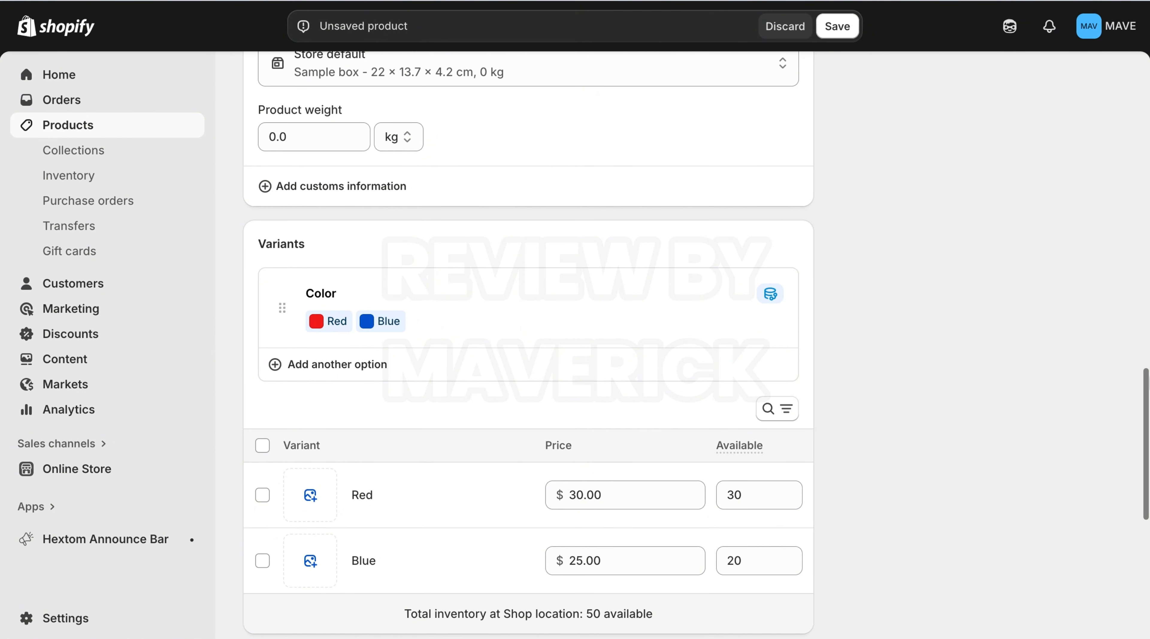
# Add a custom variant option named "Gender" with the values Male and Female.
pyautogui.click(300, 364)
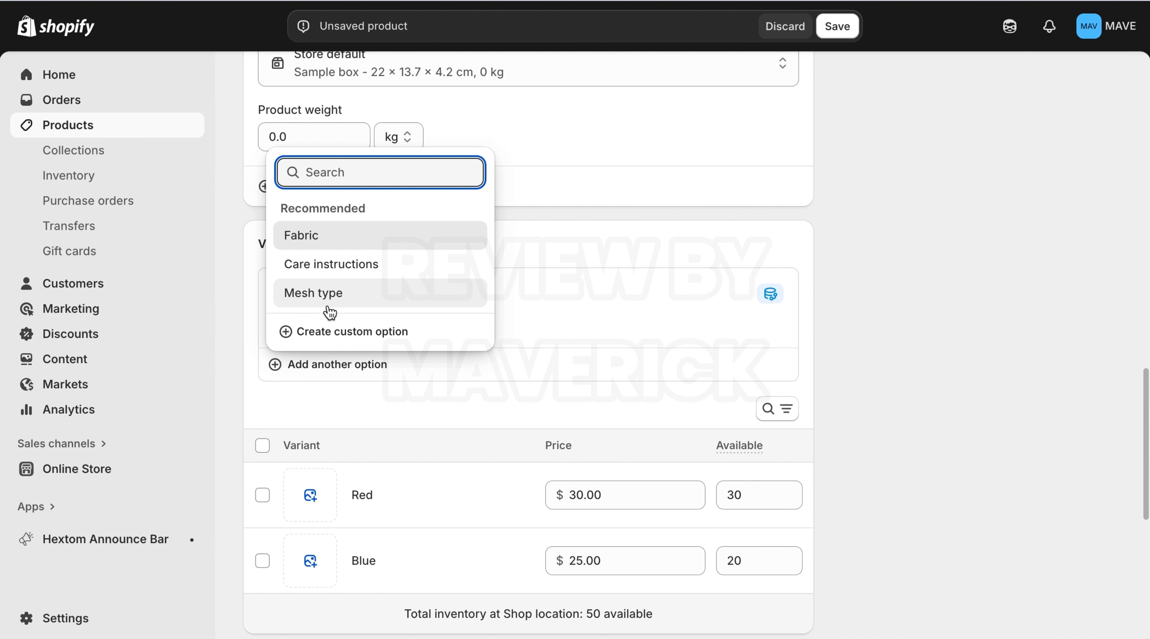
pyautogui.click(328, 331)
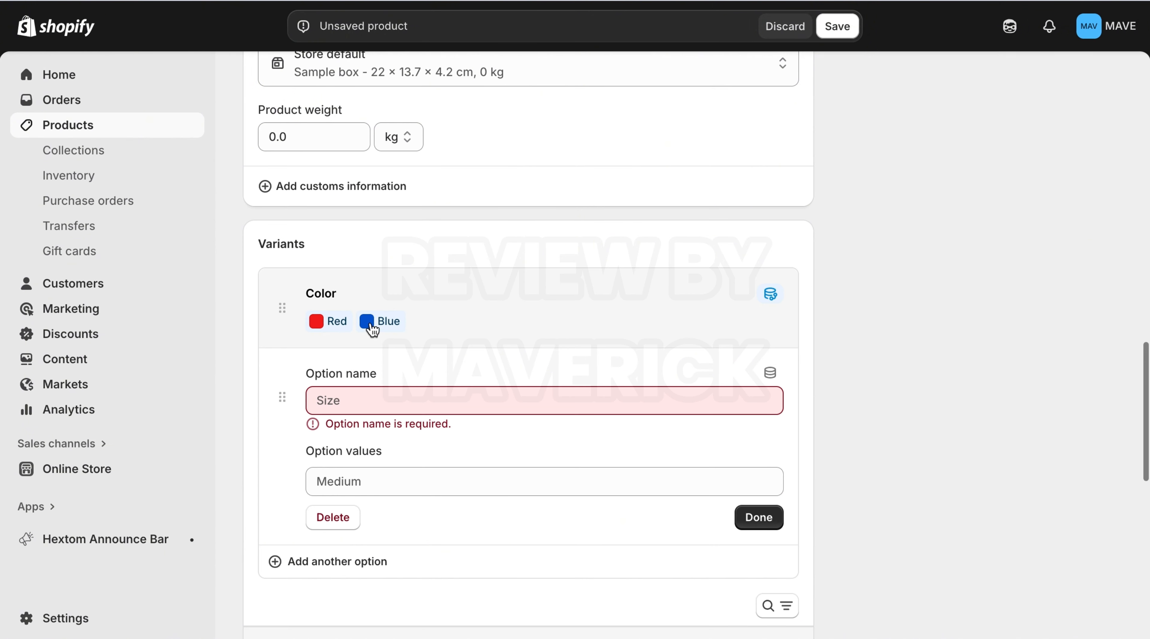
pyautogui.click(376, 404)
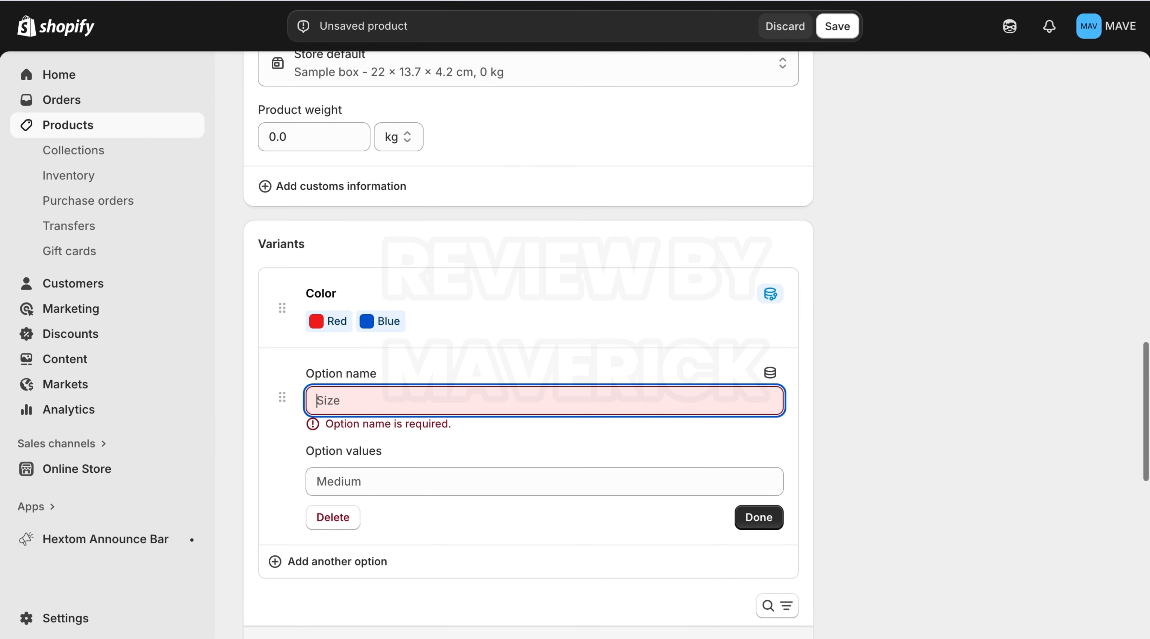
pyautogui.write('Gender')
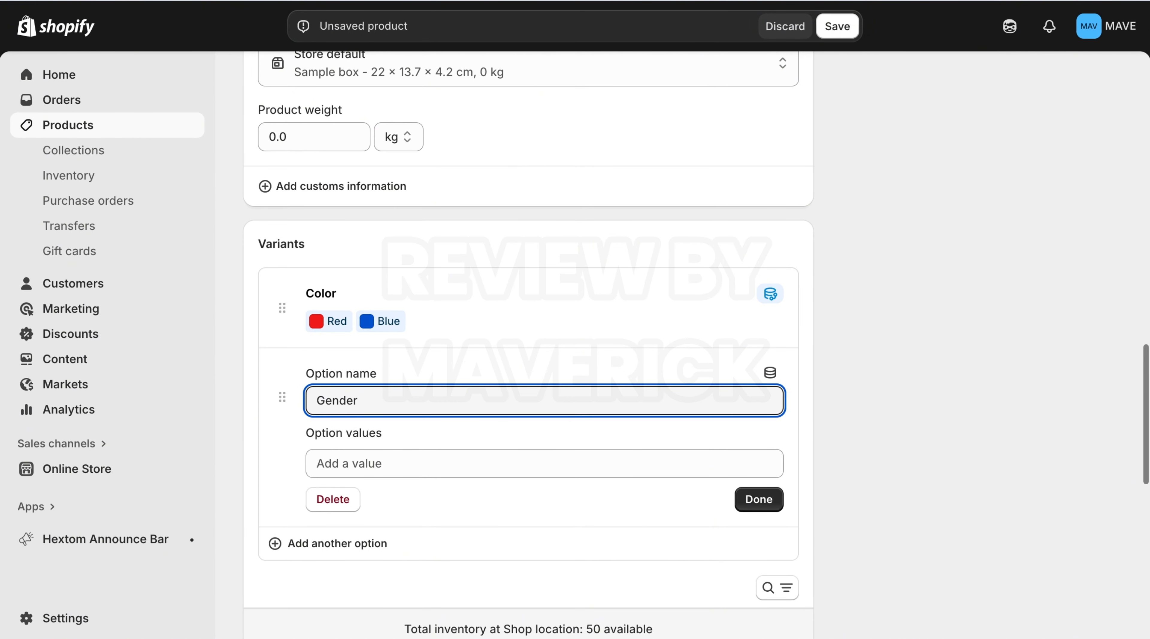
pyautogui.click(382, 459)
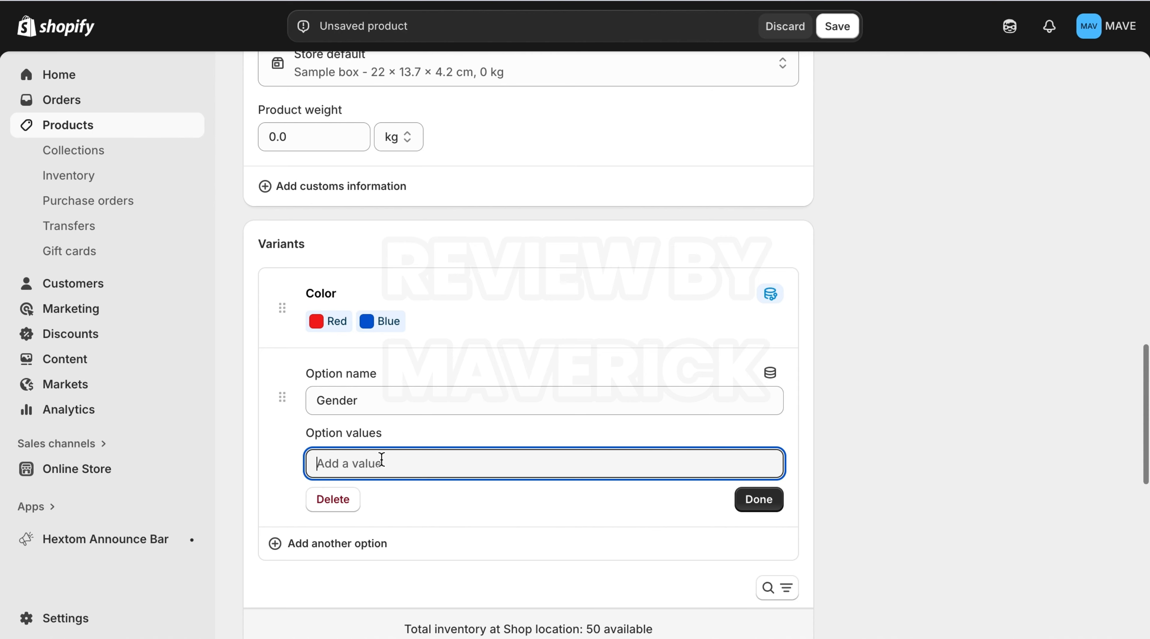
pyautogui.write('Male')
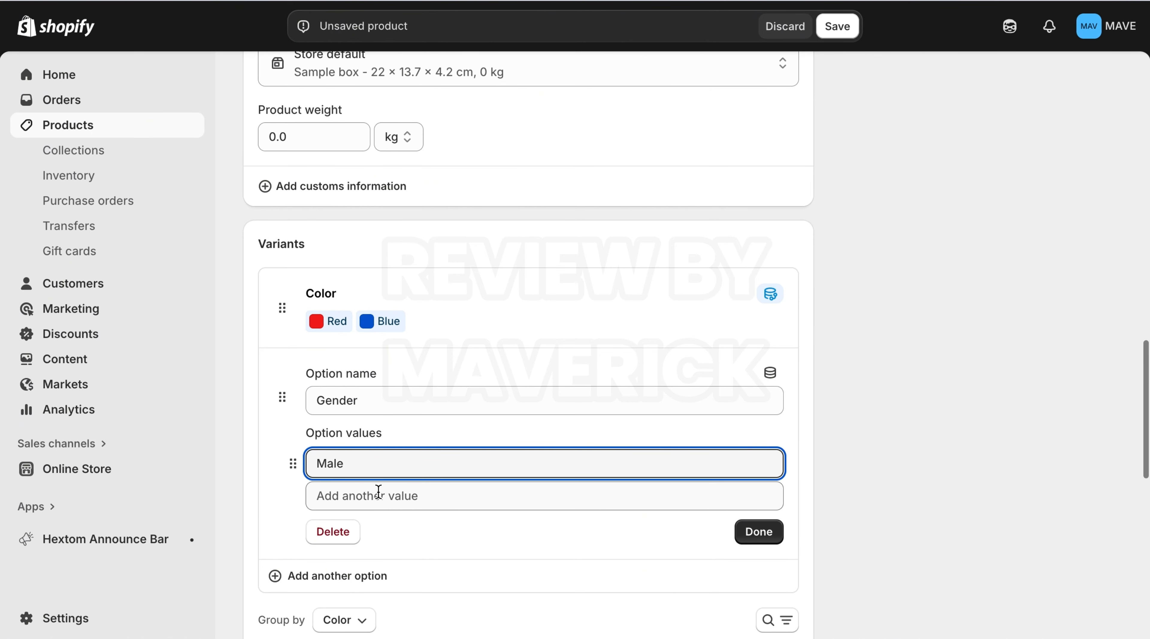
pyautogui.click(381, 502)
pyautogui.write('Fe')
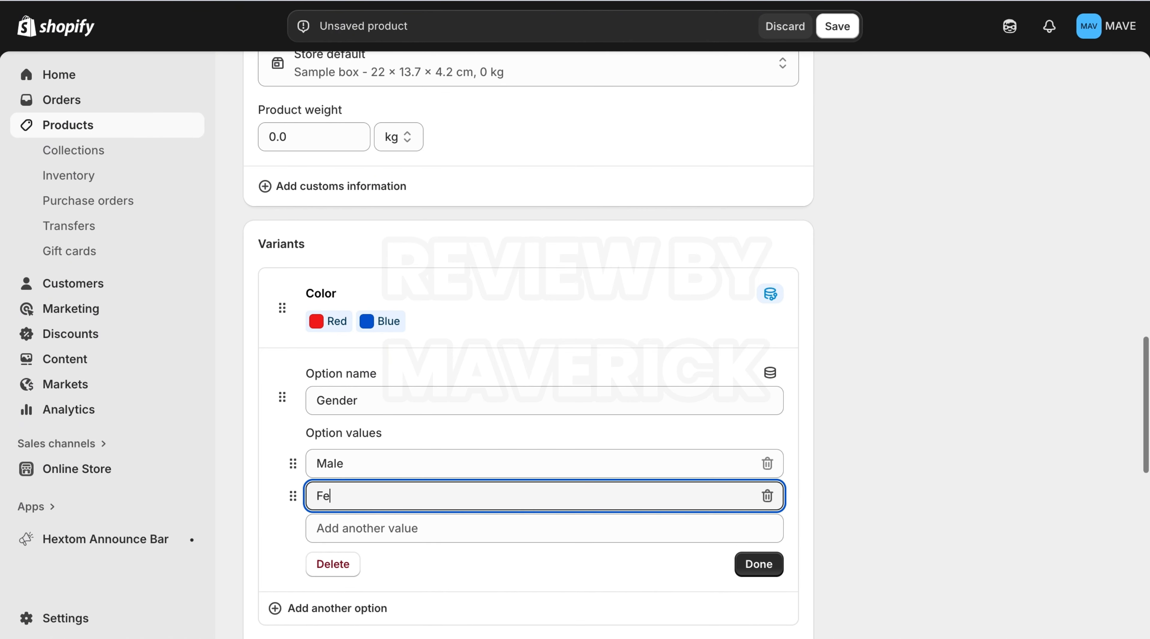
pyautogui.write('male')
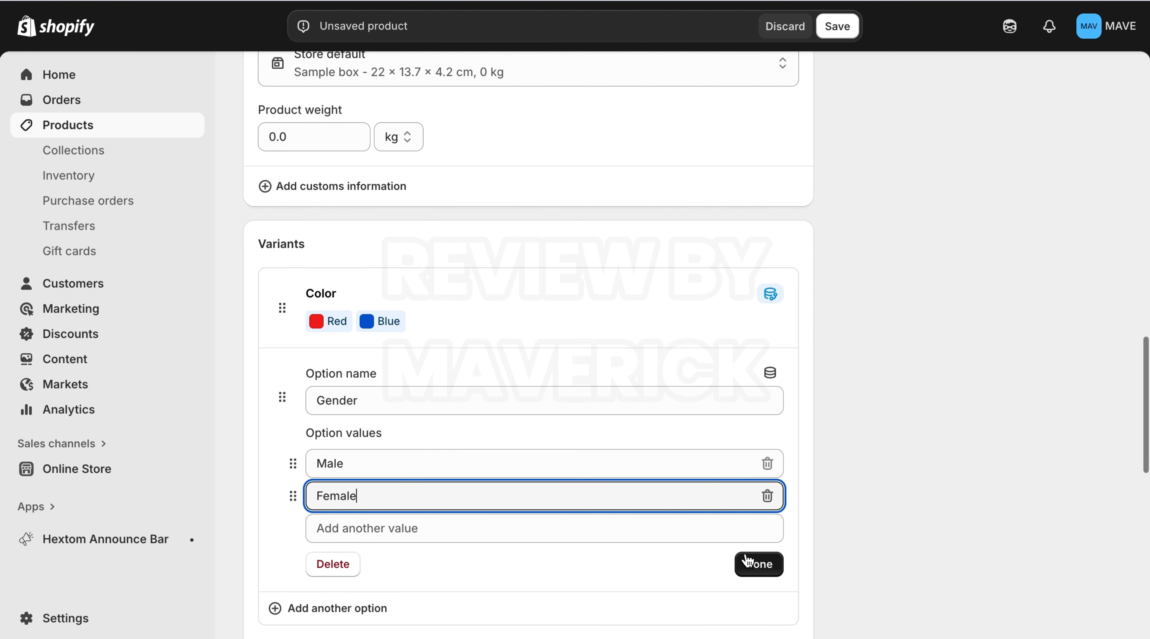
pyautogui.click(760, 566)
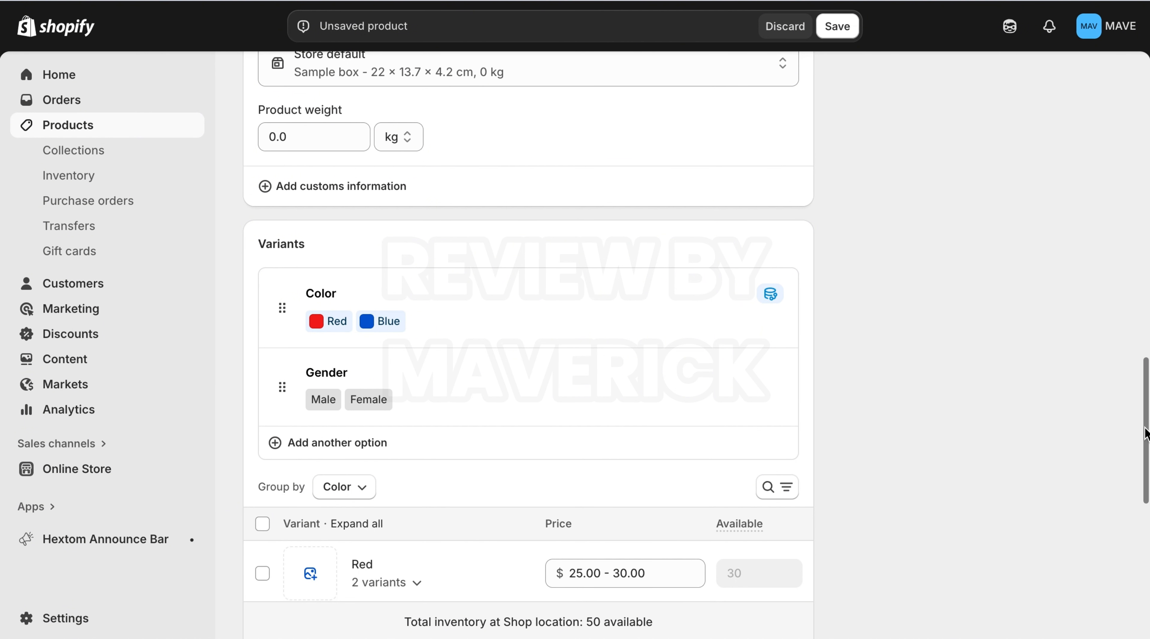
# Group the product's variant list by Gender instead of Color.
pyautogui.moveTo(1145, 425); pyautogui.dragTo(1143, 498)
pyautogui.scroll(-1, 1142, 499)
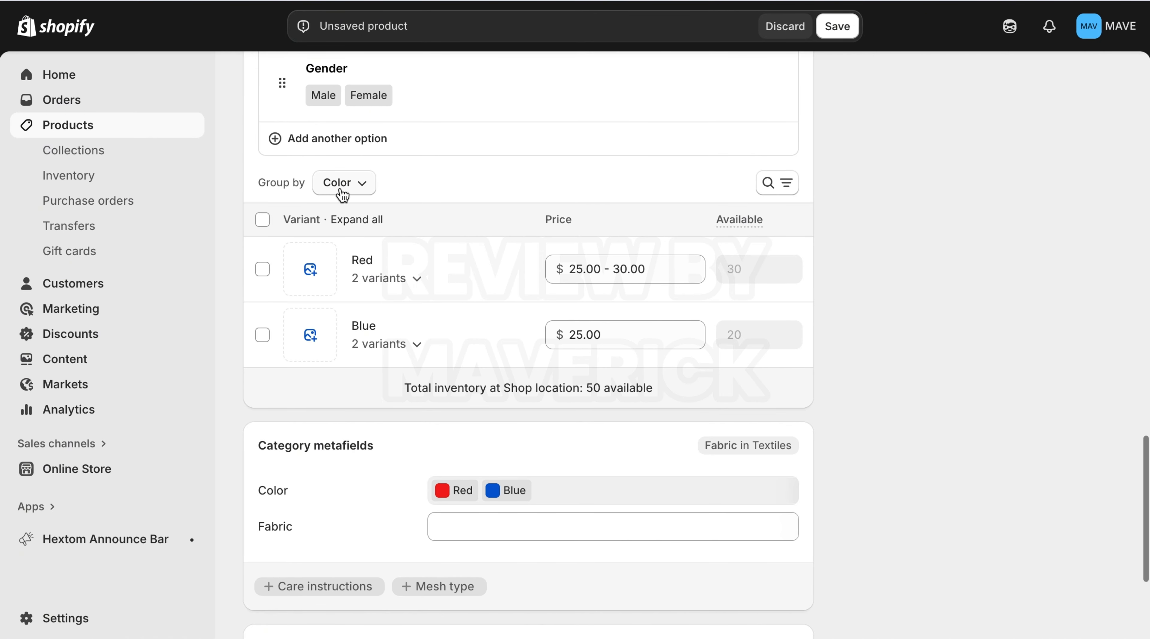
pyautogui.click(354, 186)
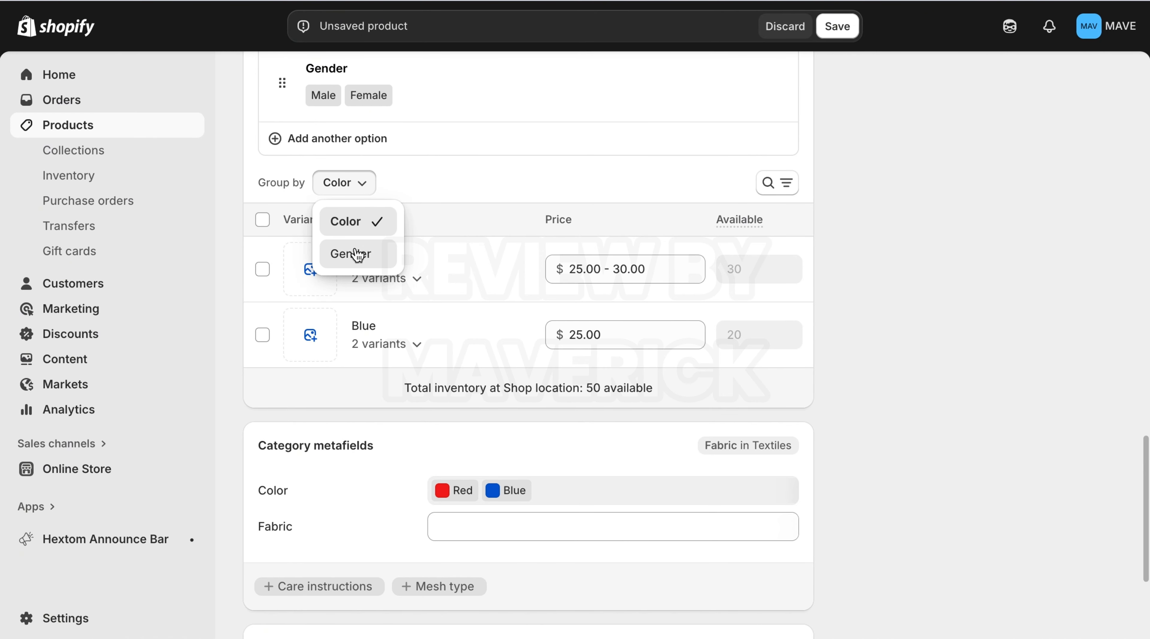
pyautogui.click(361, 255)
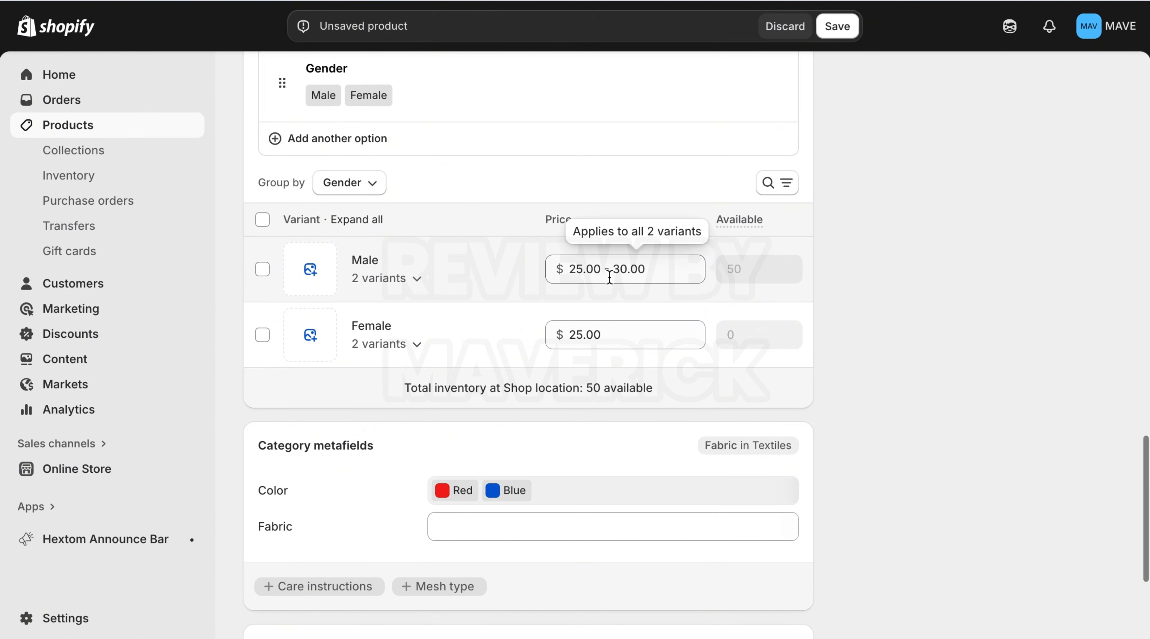
# Set the price of all Male variants to $27 and of all Female variants to $20.
pyautogui.click(582, 273)
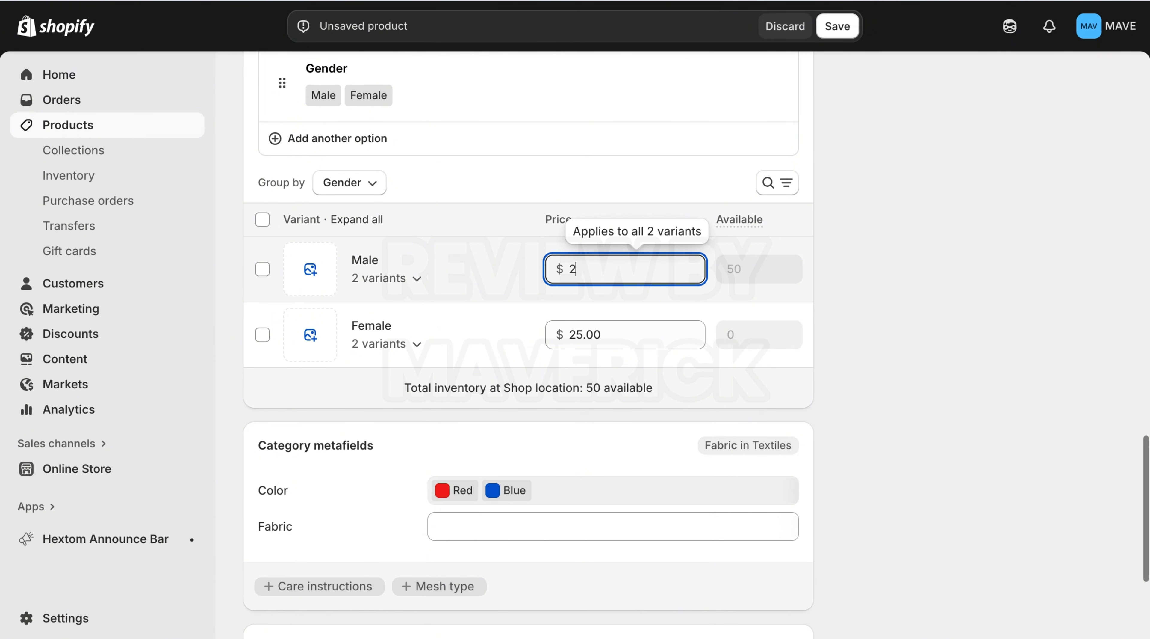
pyautogui.write('27')
pyautogui.click(746, 260)
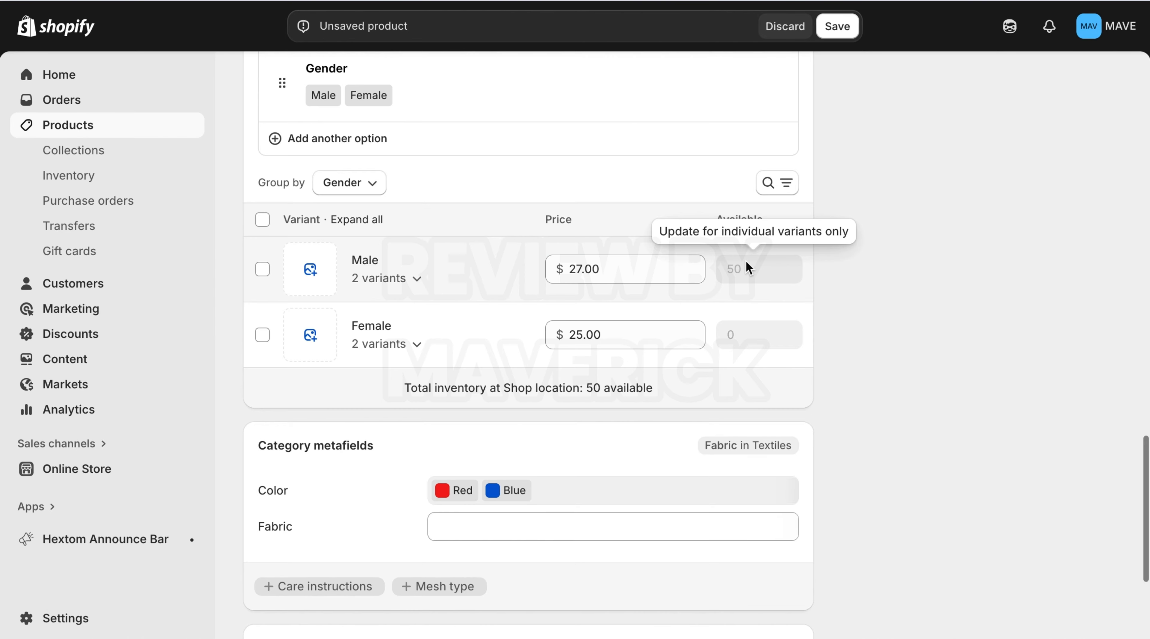
pyautogui.click(582, 339)
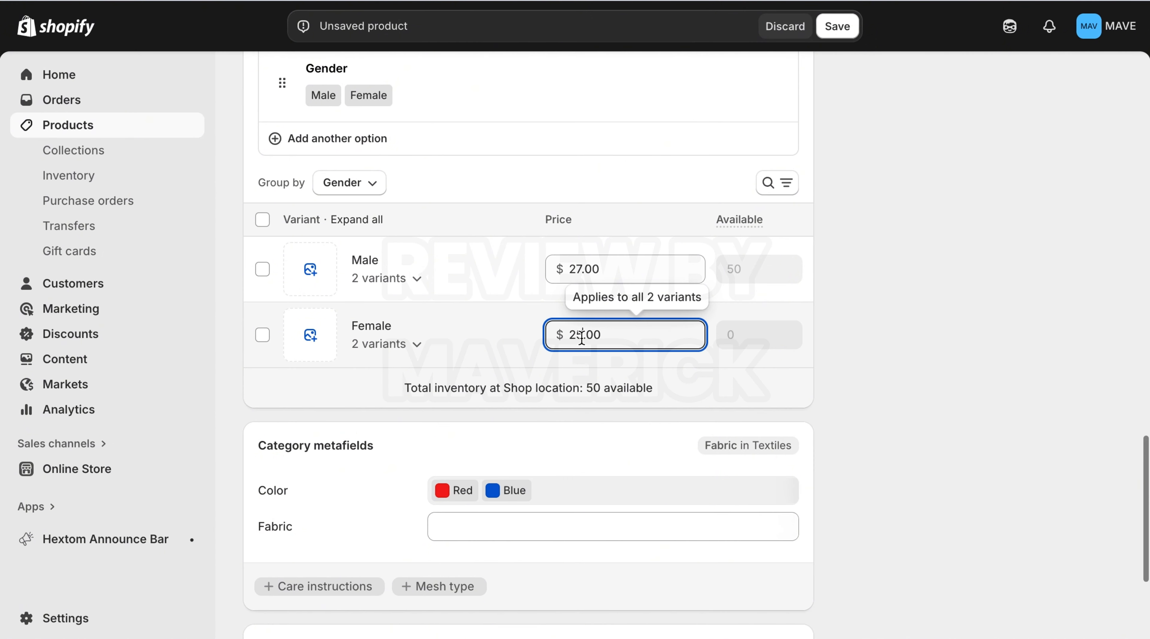
pyautogui.press('BackSpace')
pyautogui.write('0')
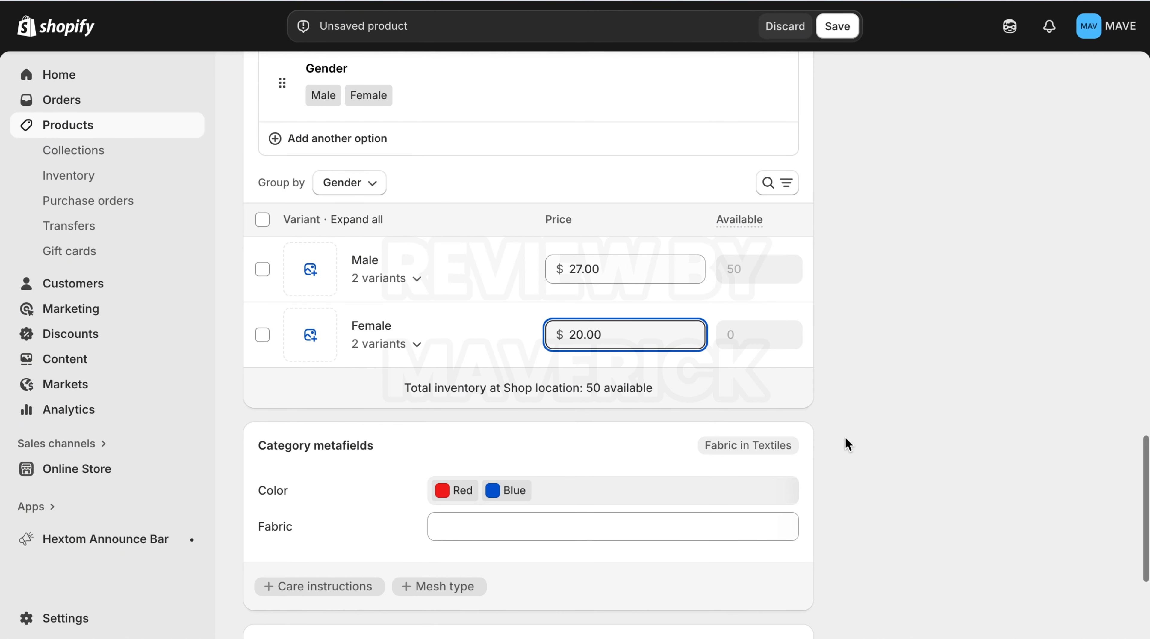
pyautogui.moveTo(1147, 456); pyautogui.dragTo(1142, 404)
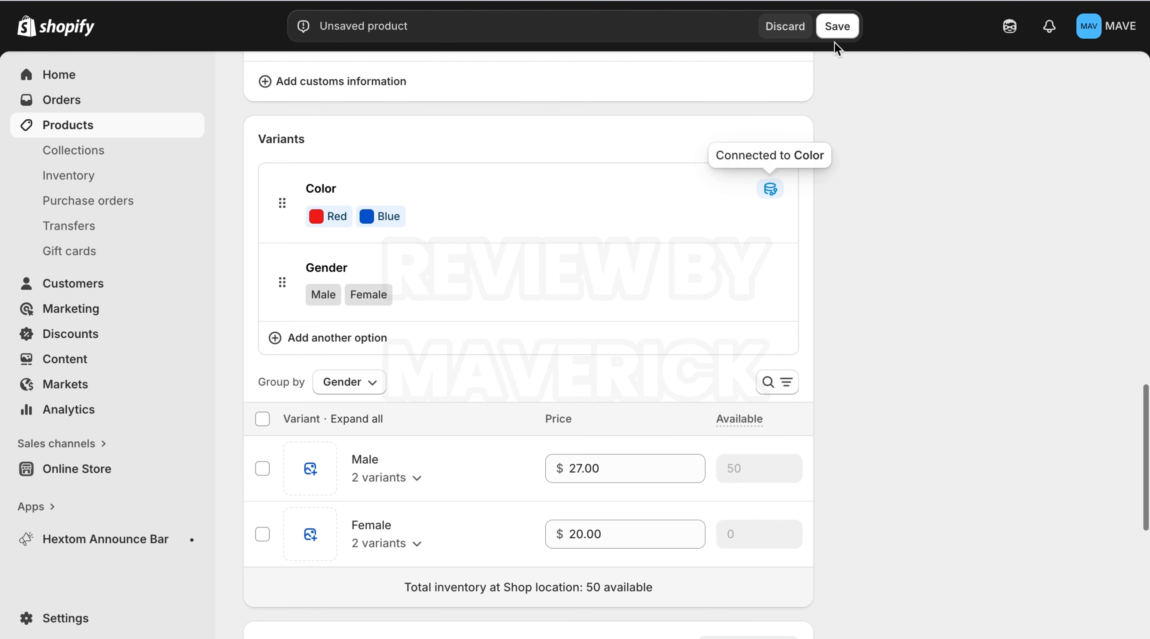
# Save the Fabrics product and open the store's current Horizon theme for customization.
pyautogui.click(836, 28)
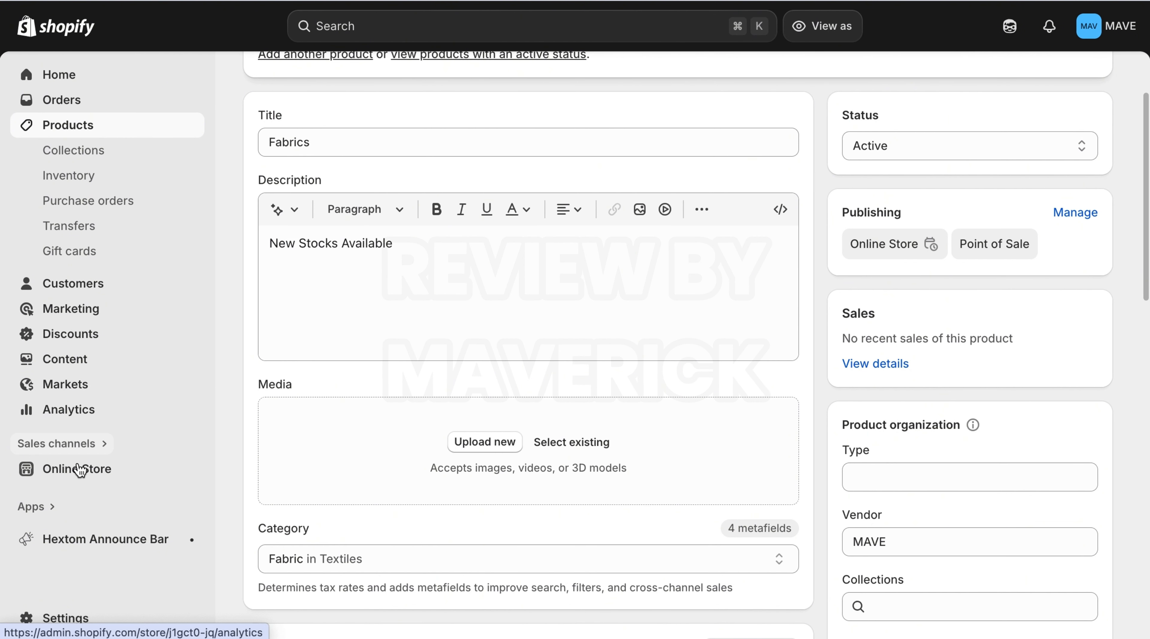
pyautogui.click(89, 479)
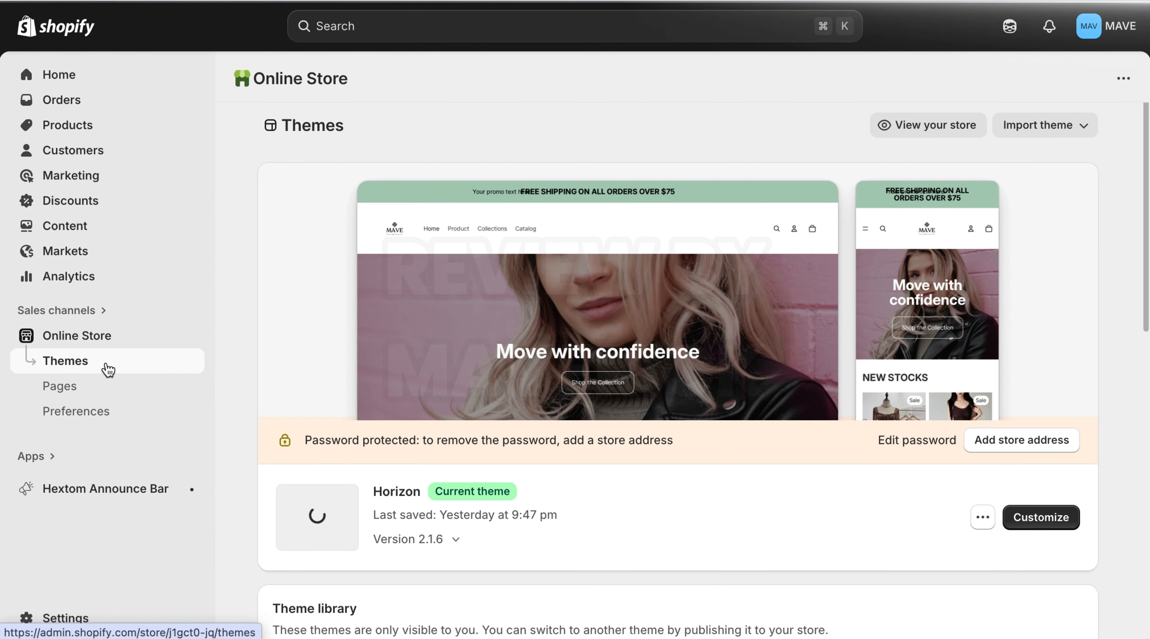
pyautogui.click(1028, 516)
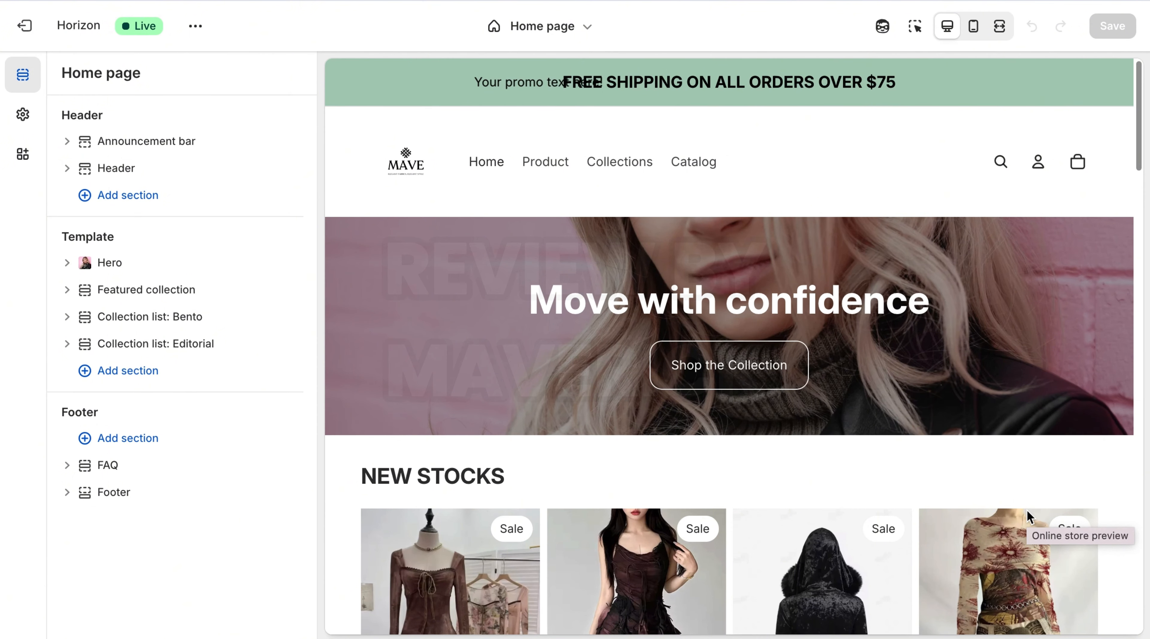
# Switch the theme editor from the home page to the Default product template.
pyautogui.click(554, 26)
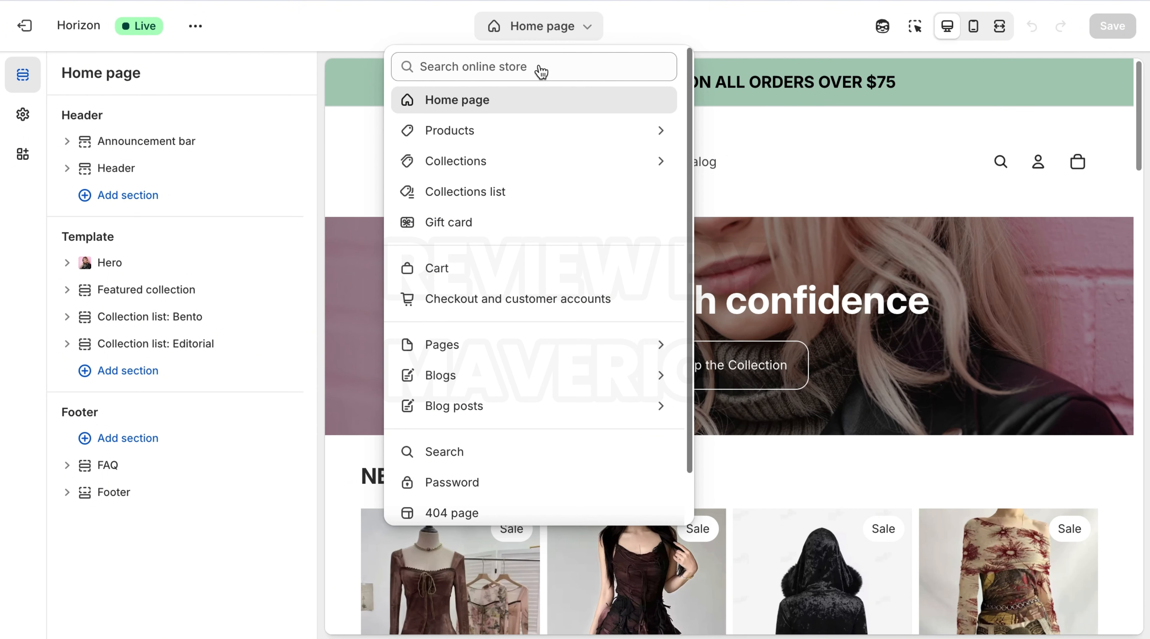
pyautogui.click(513, 144)
pyautogui.click(511, 152)
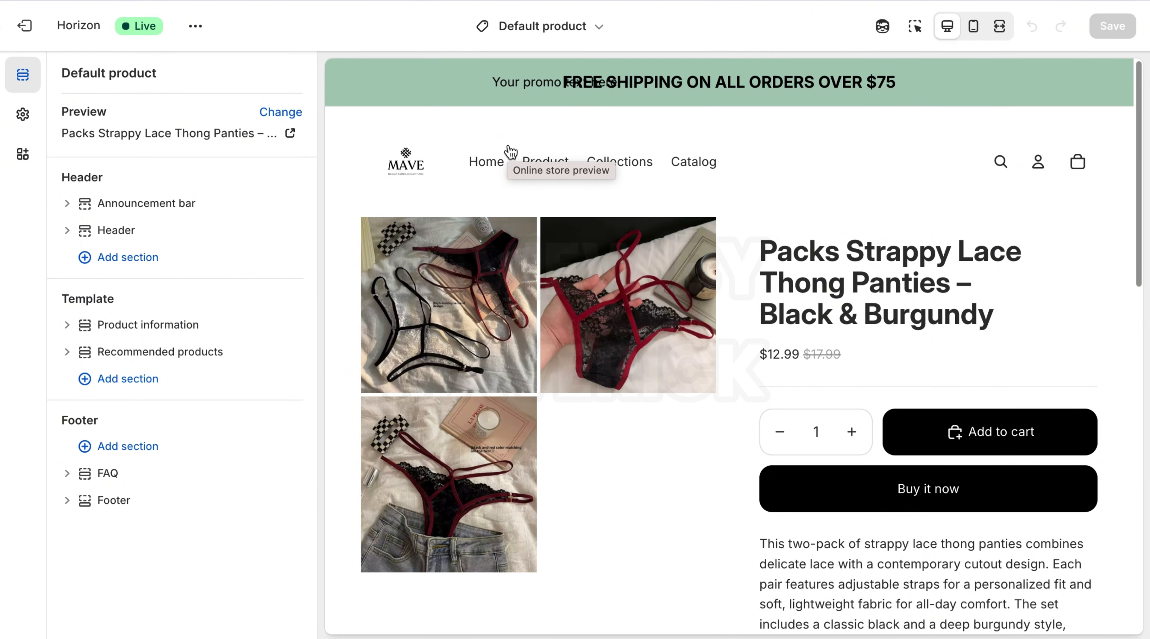
pyautogui.moveTo(545, 161)
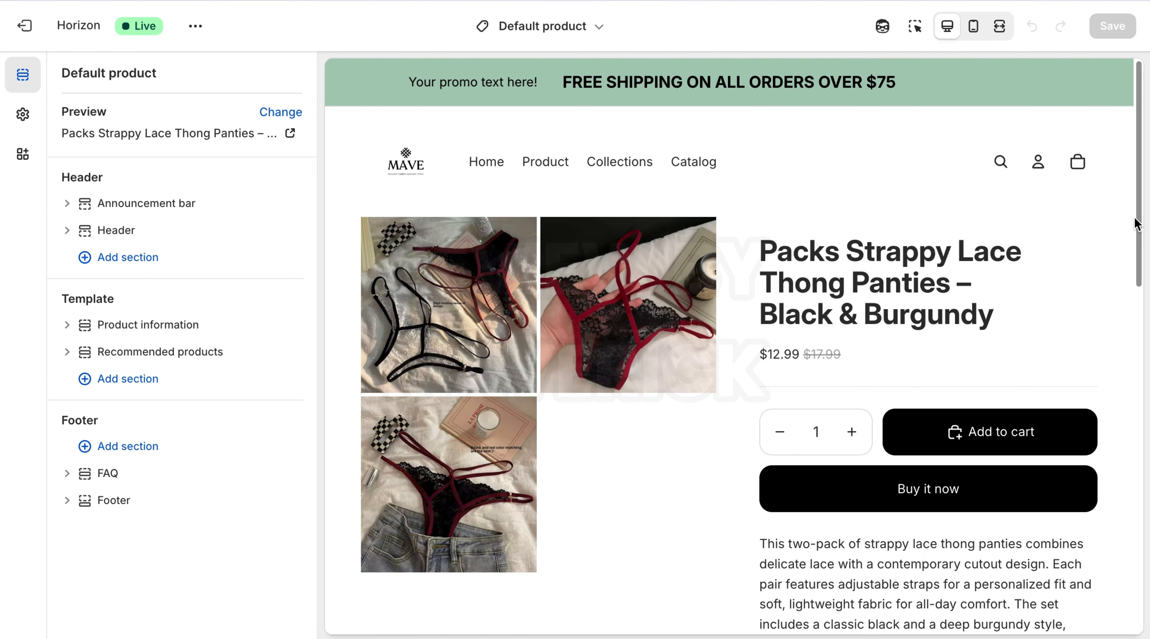
pyautogui.moveTo(1139, 222)
pyautogui.mouseDown()
pyautogui.moveTo(1139, 253)
pyautogui.moveTo(1139, 228)
pyautogui.mouseUp()
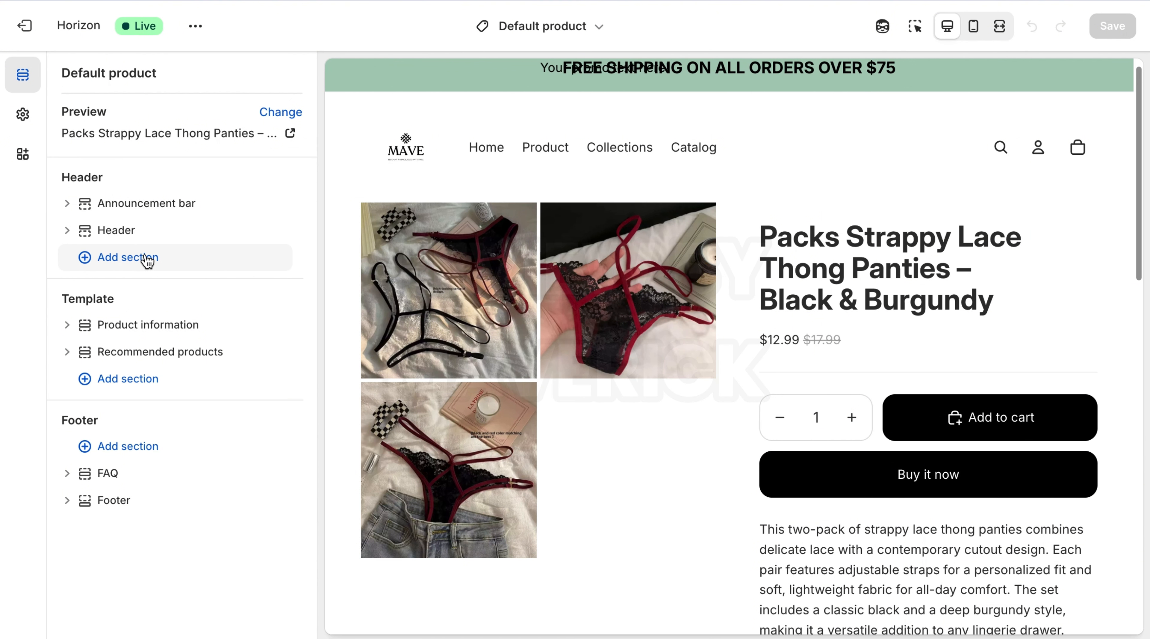
# Search the available sections for "faq" and add an FAQ section to the product template below Recommended products.
pyautogui.click(136, 378)
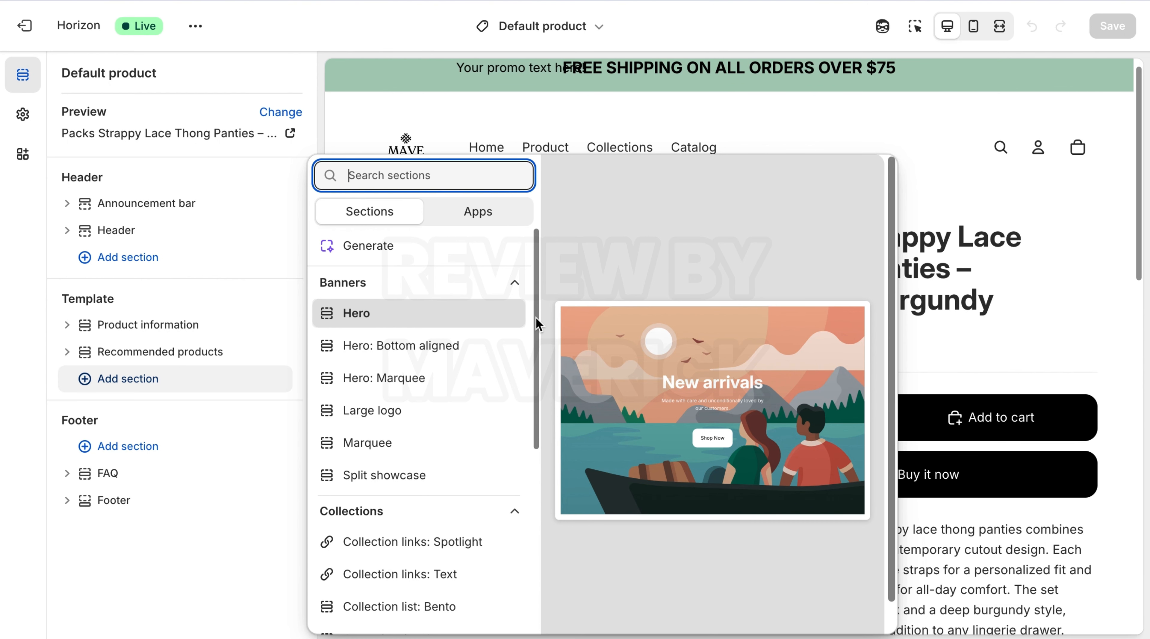
pyautogui.moveTo(536, 319); pyautogui.dragTo(520, 605)
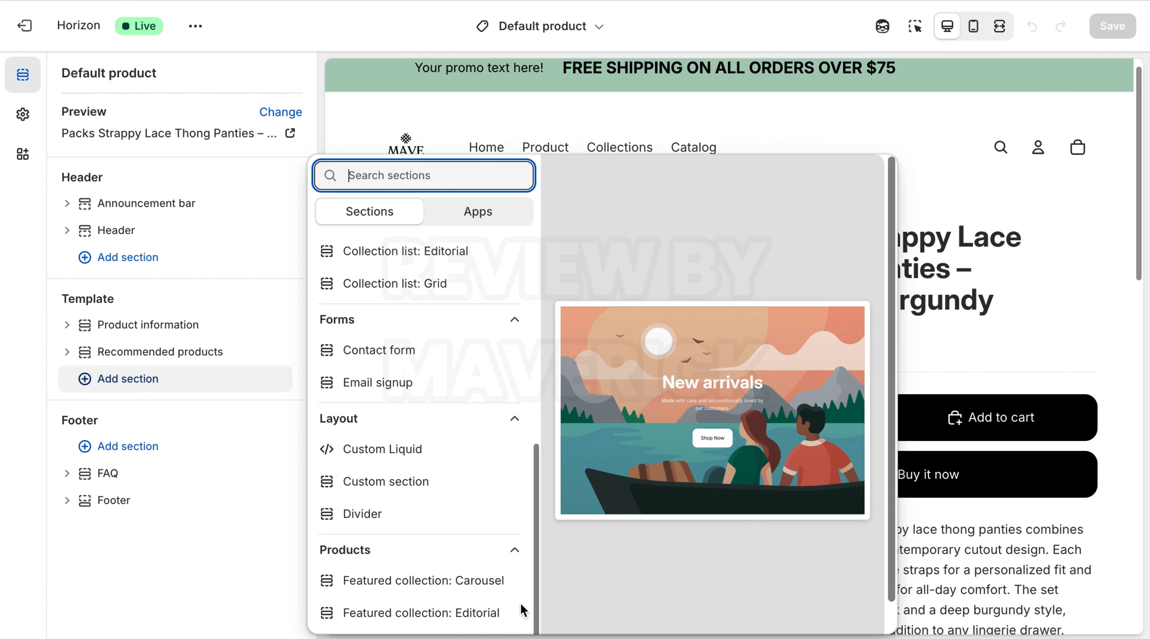
pyautogui.moveTo(535, 554); pyautogui.dragTo(539, 320)
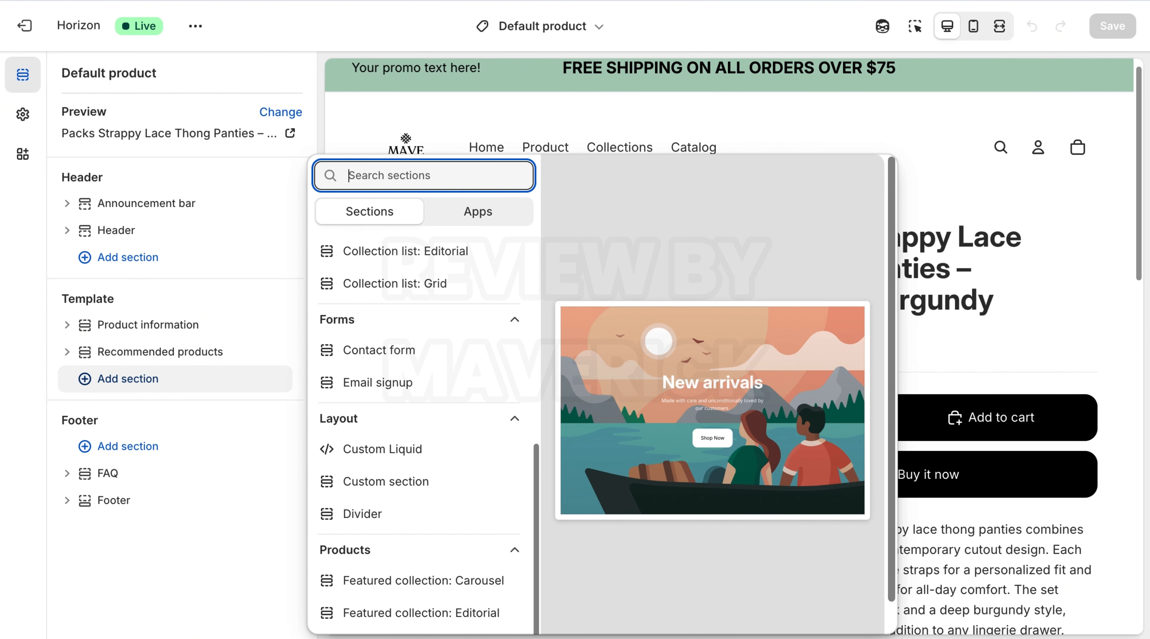
pyautogui.moveTo(537, 451); pyautogui.dragTo(540, 239)
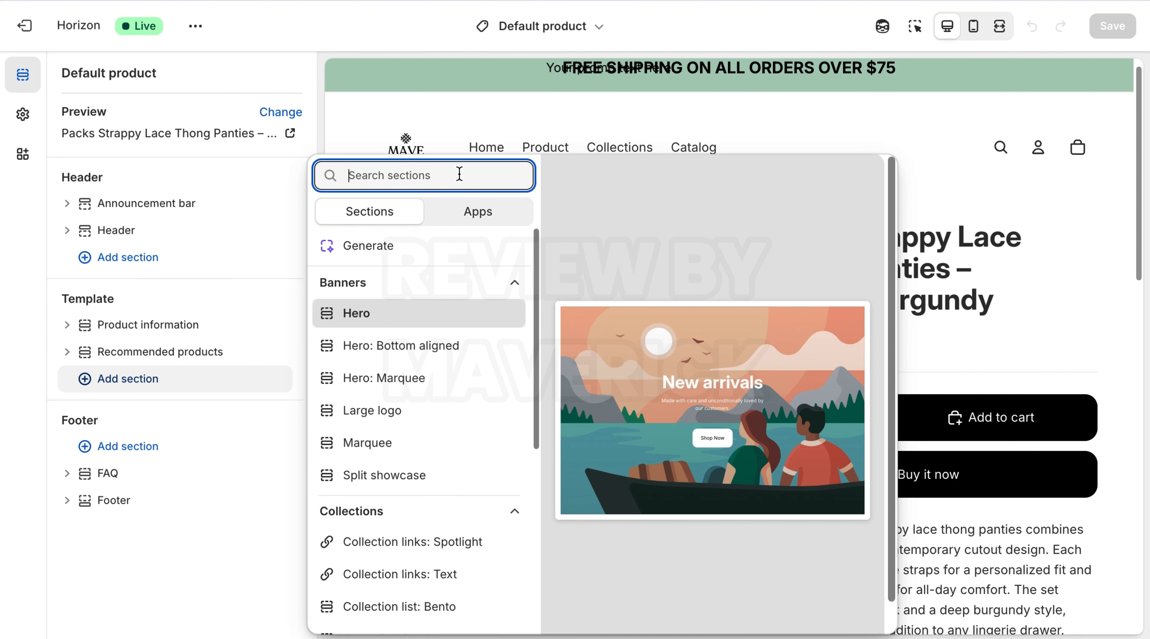
pyautogui.write('faq')
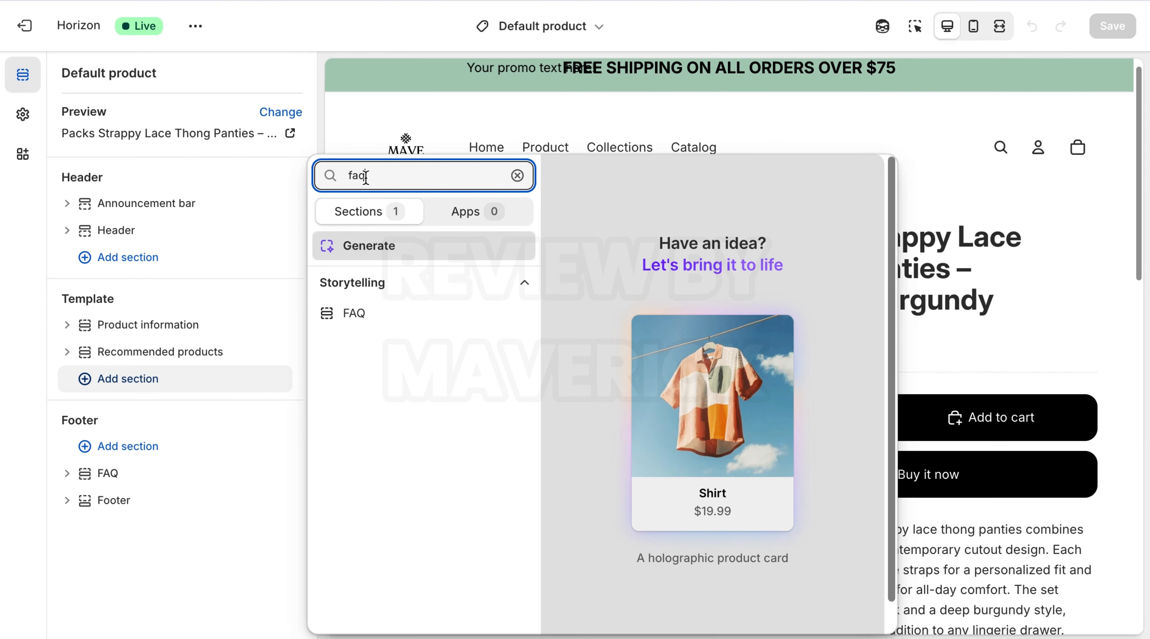
pyautogui.click(367, 319)
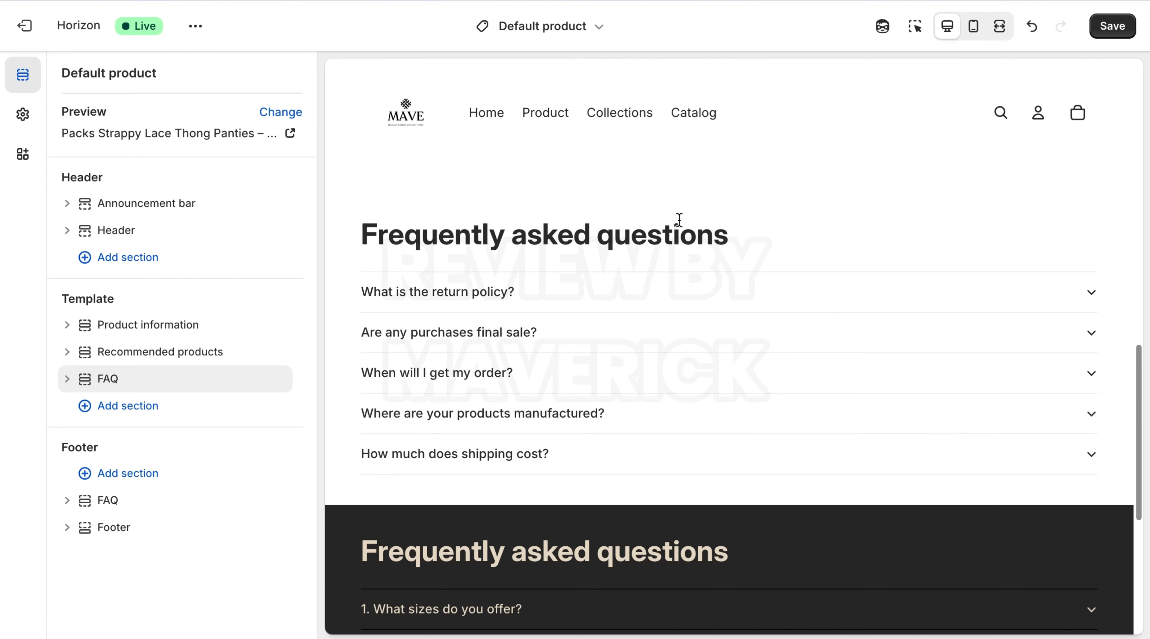
# Activate the preview inspector and change the new FAQ section's heading to "Shipping Informations".
pyautogui.click(174, 380)
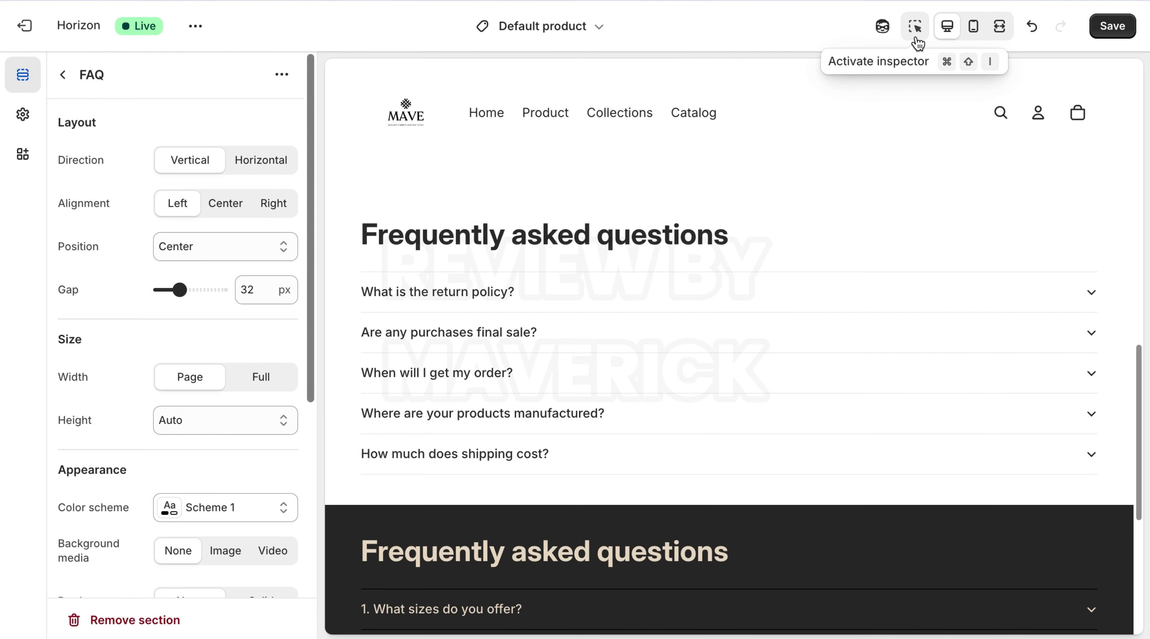
pyautogui.click(915, 28)
pyautogui.click(657, 236)
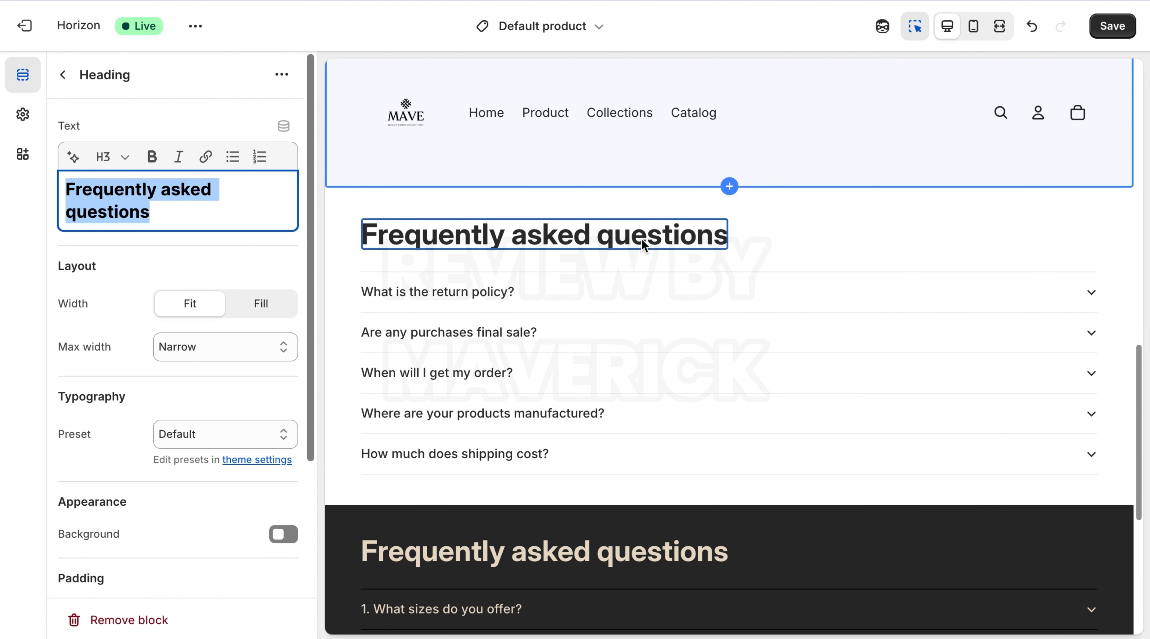
pyautogui.write('Shiping')
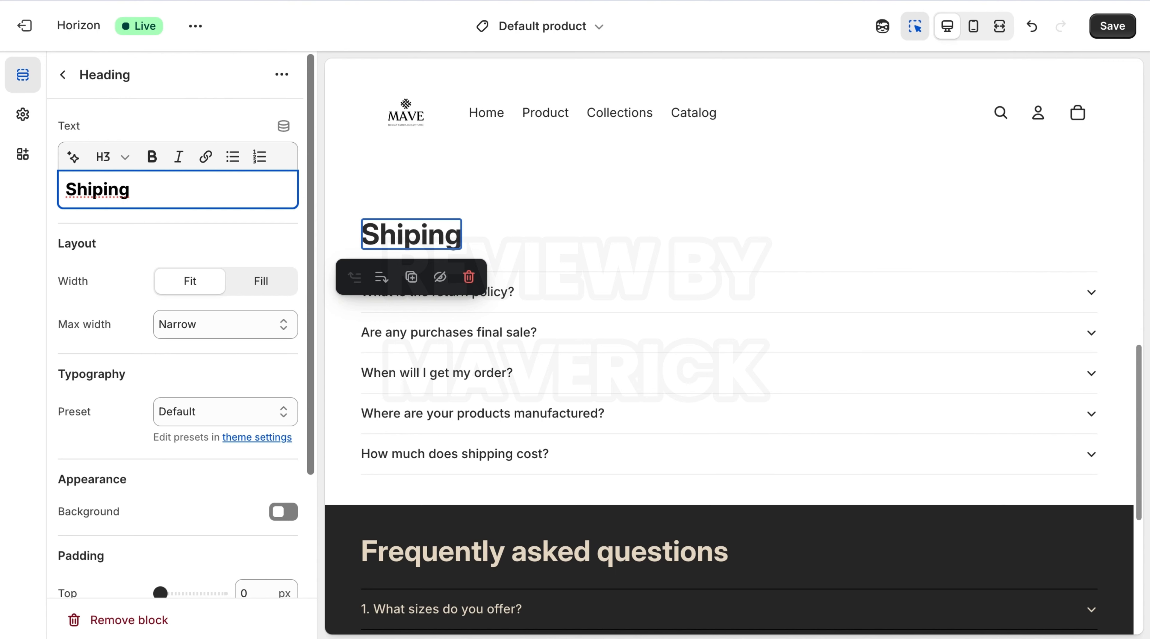
pyautogui.press('BackSpace')
pyautogui.press('BackSpace')
pyautogui.press('BackSpace')
pyautogui.write('ping ')
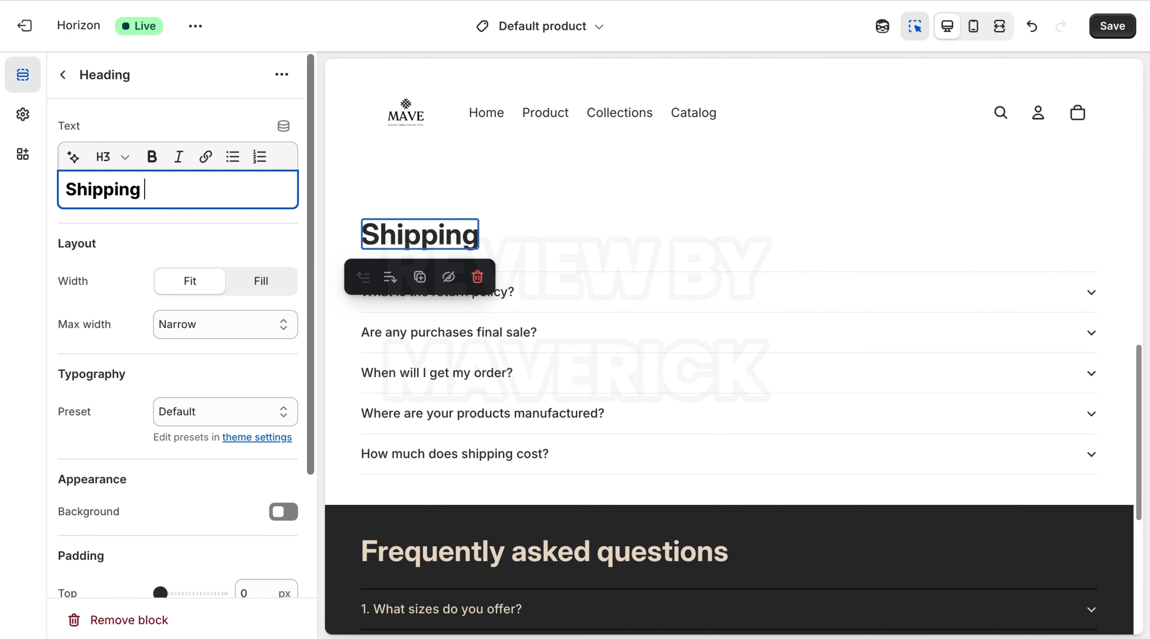
pyautogui.write('Informaations')
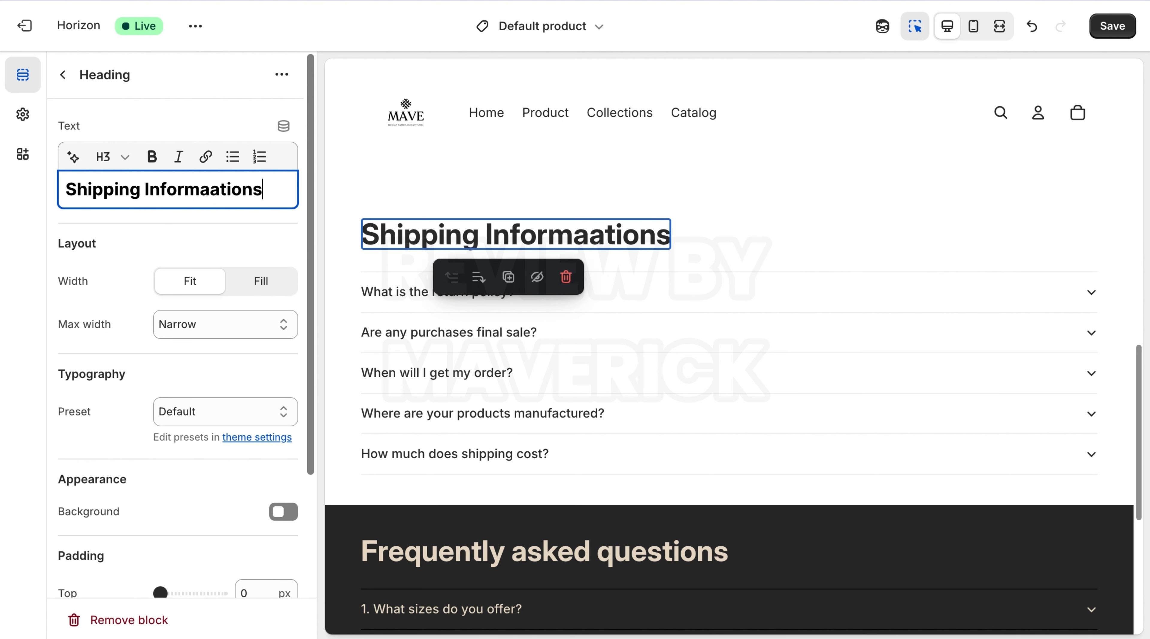
pyautogui.click(209, 189)
pyautogui.press('BackSpace')
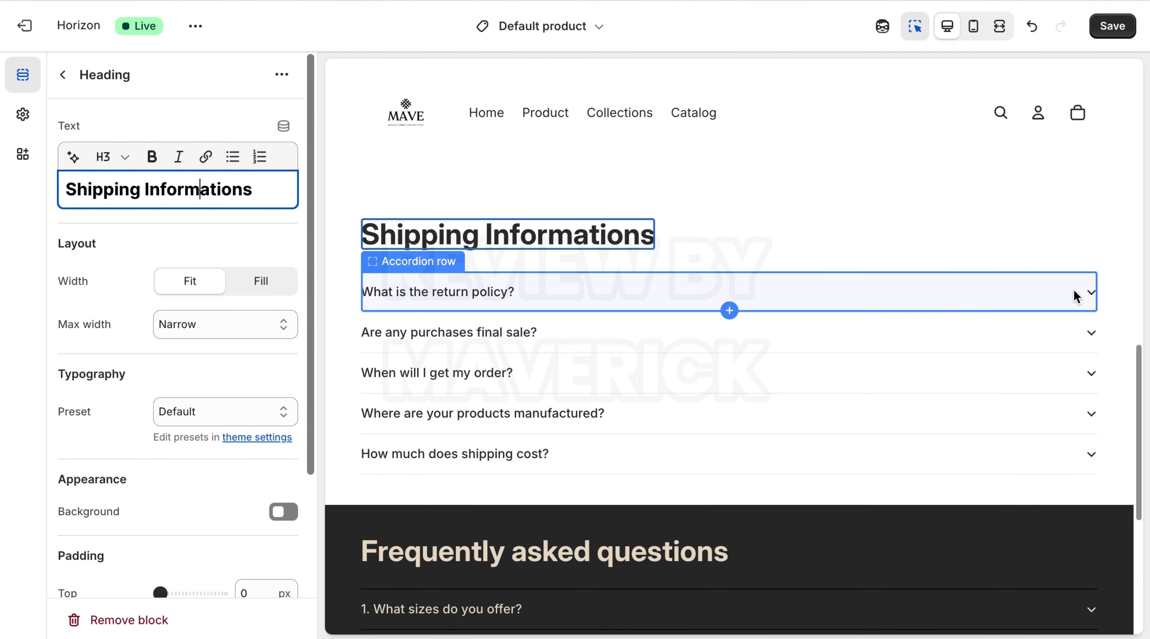
# Replace the answer text under "What is the return policy?" with "our shipping takes three days".
pyautogui.click(1084, 297)
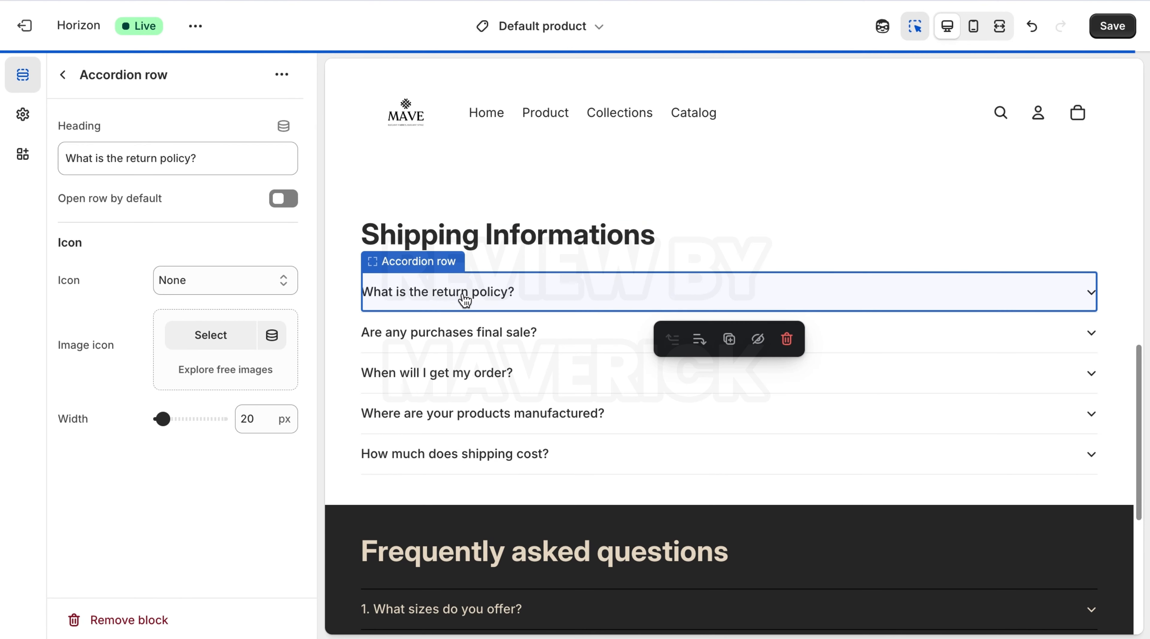
pyautogui.tripleClick(158, 159)
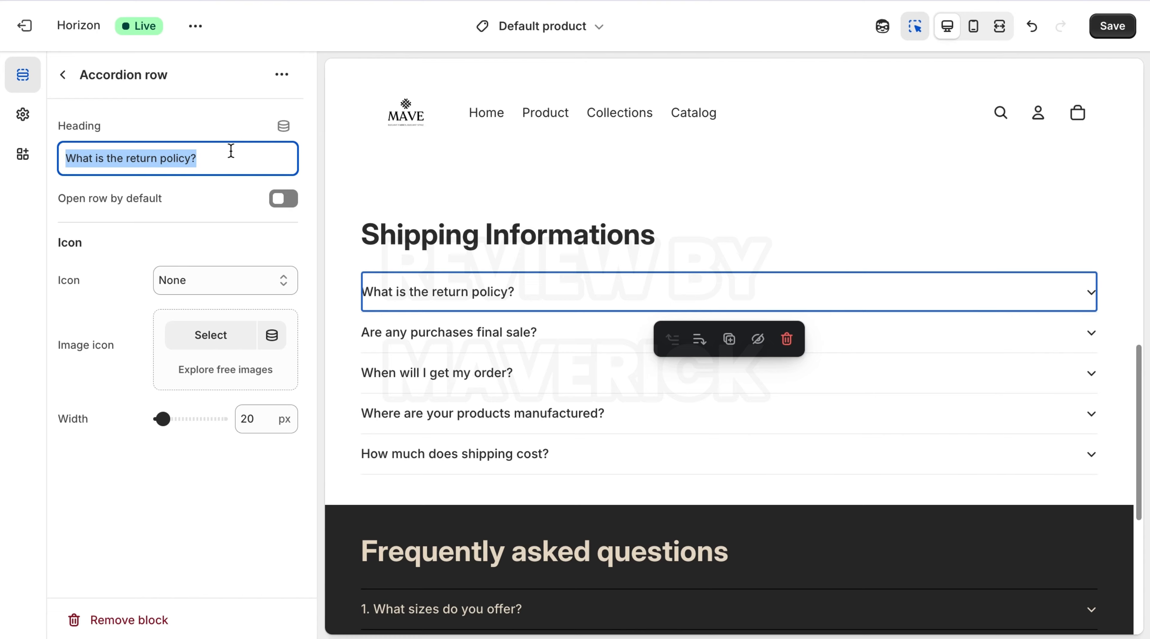
pyautogui.click(189, 159)
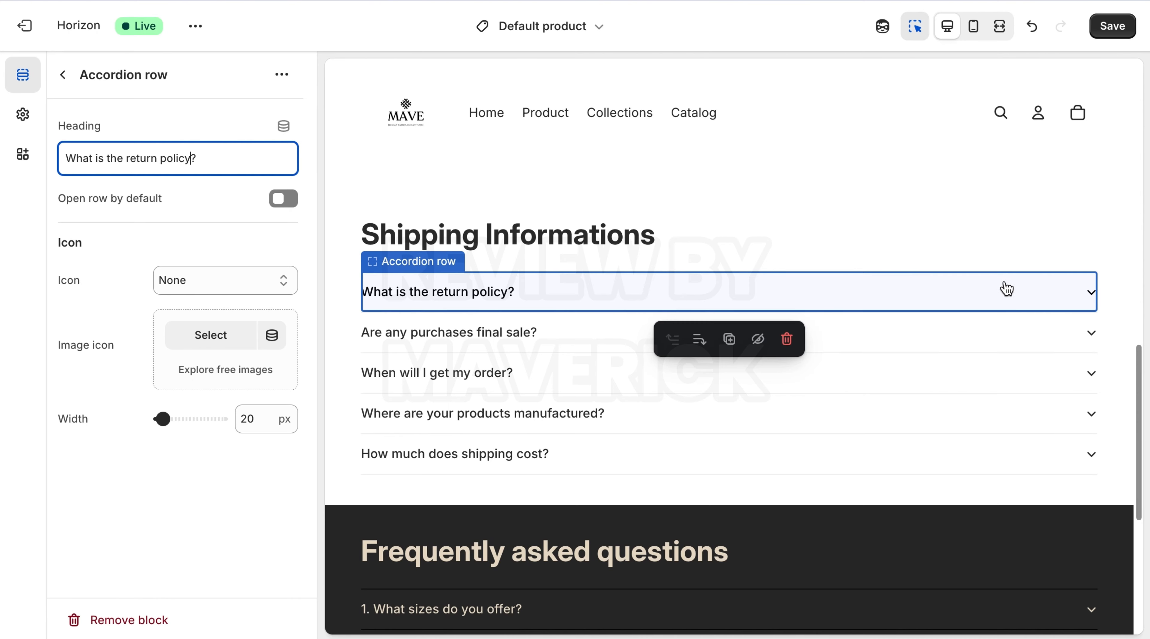
pyautogui.click(1093, 297)
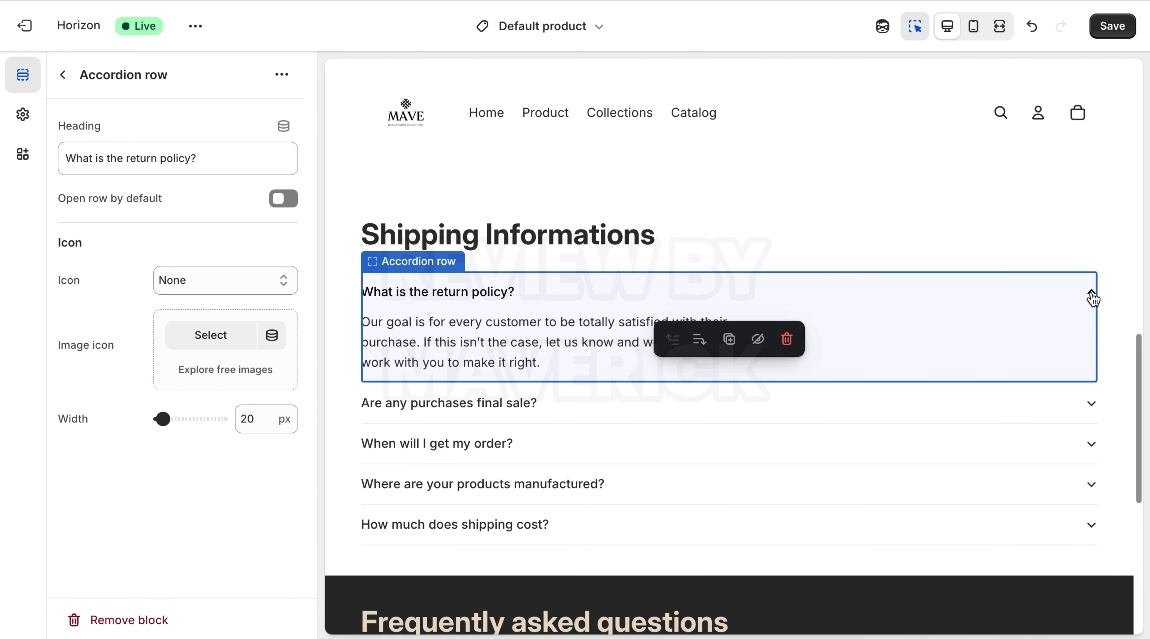
pyautogui.click(587, 324)
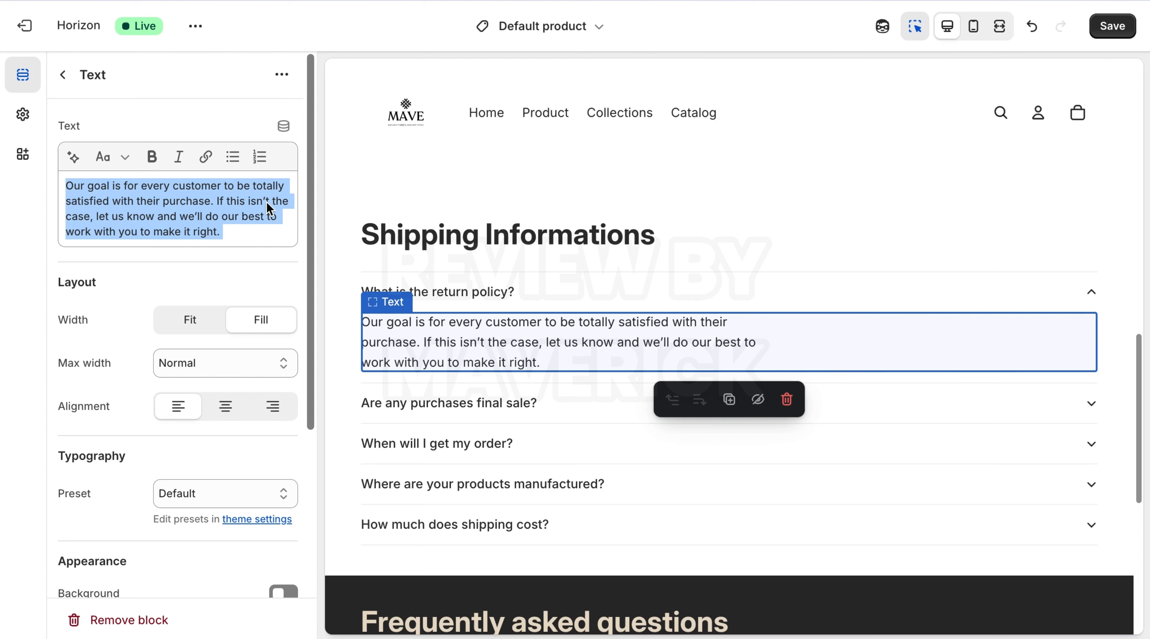
pyautogui.write('our shipping takes three days')
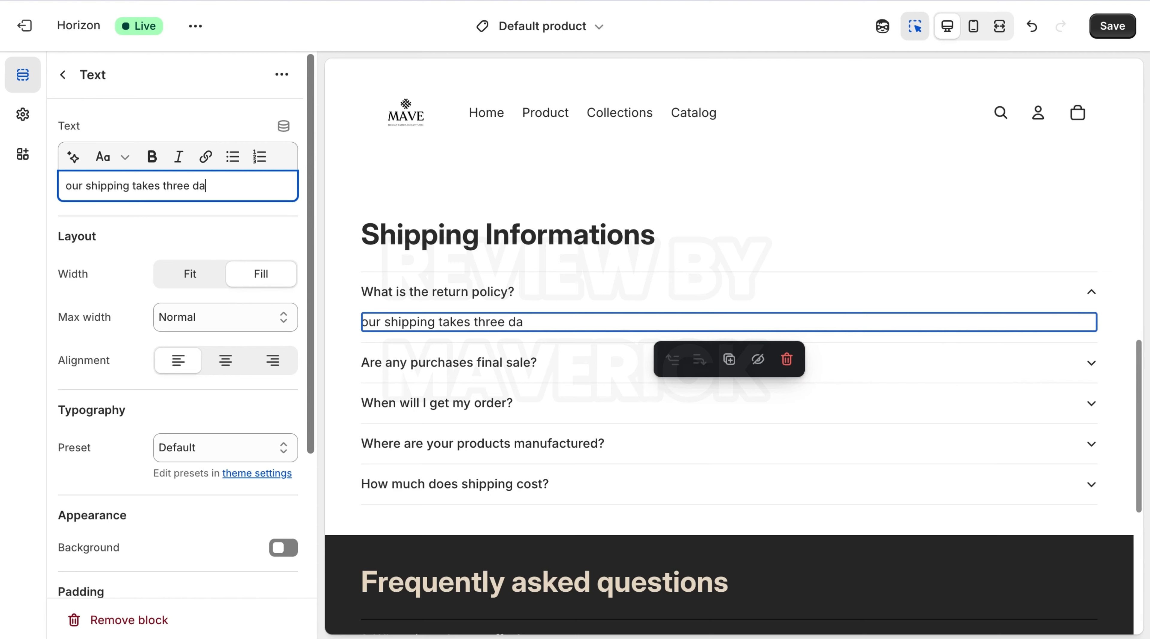
# Remove the "Where are your products manufactured?" accordion row from the Shipping Informations section.
pyautogui.click(465, 369)
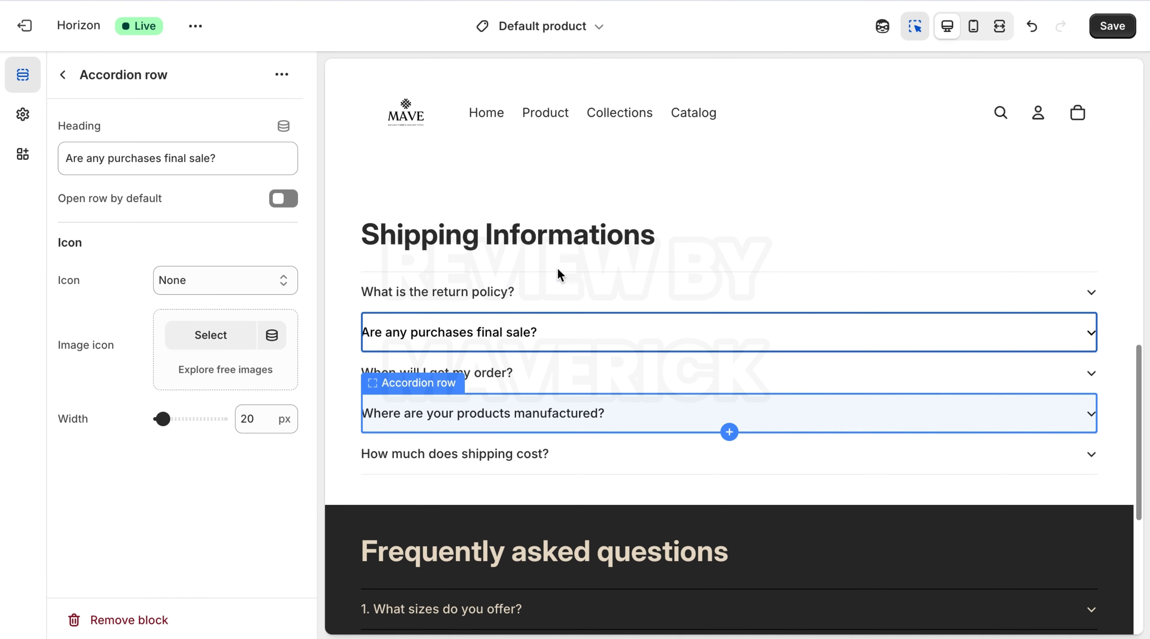
pyautogui.click(488, 412)
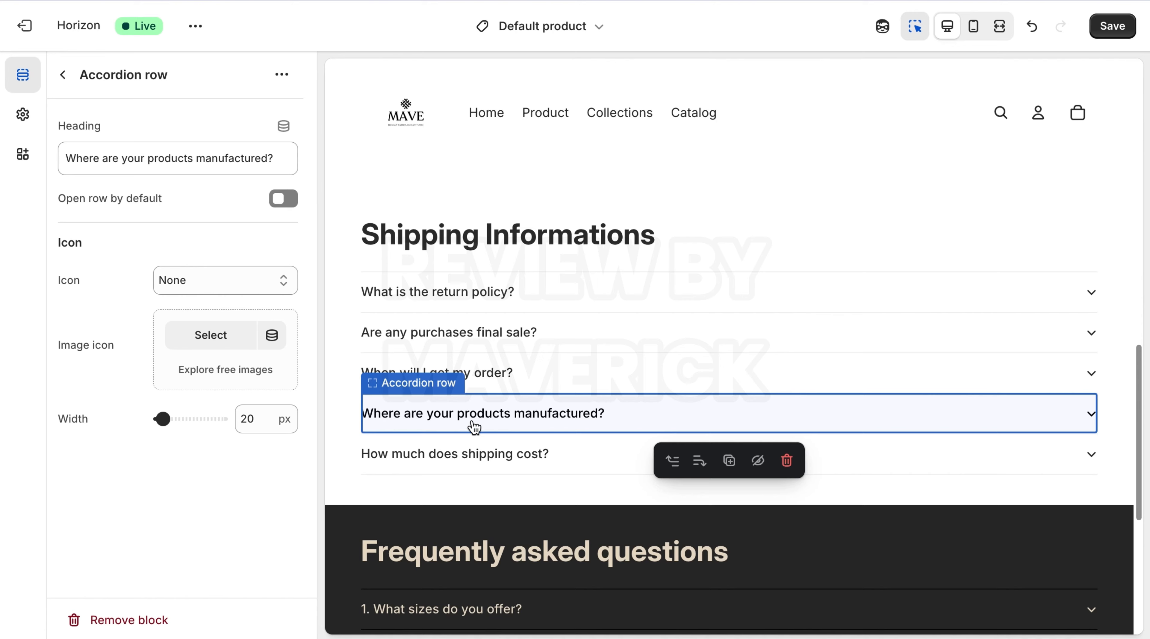
pyautogui.click(283, 76)
pyautogui.click(327, 276)
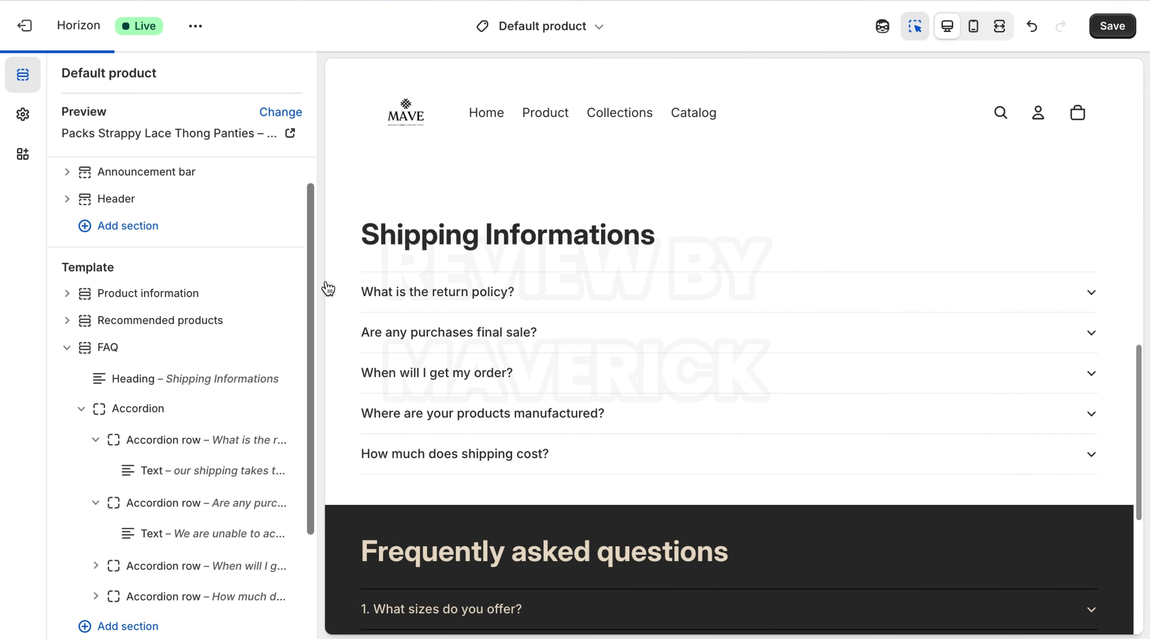
# Remove the "How much does shipping cost?" accordion row from the Shipping Informations section.
pyautogui.click(500, 414)
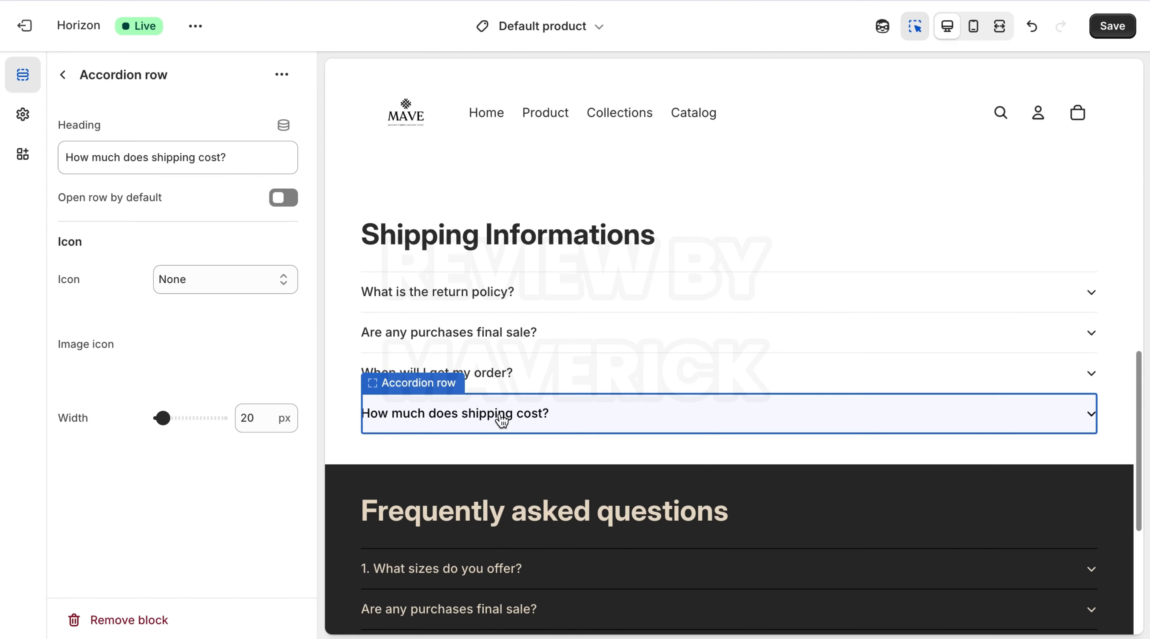
pyautogui.click(437, 361)
pyautogui.click(446, 423)
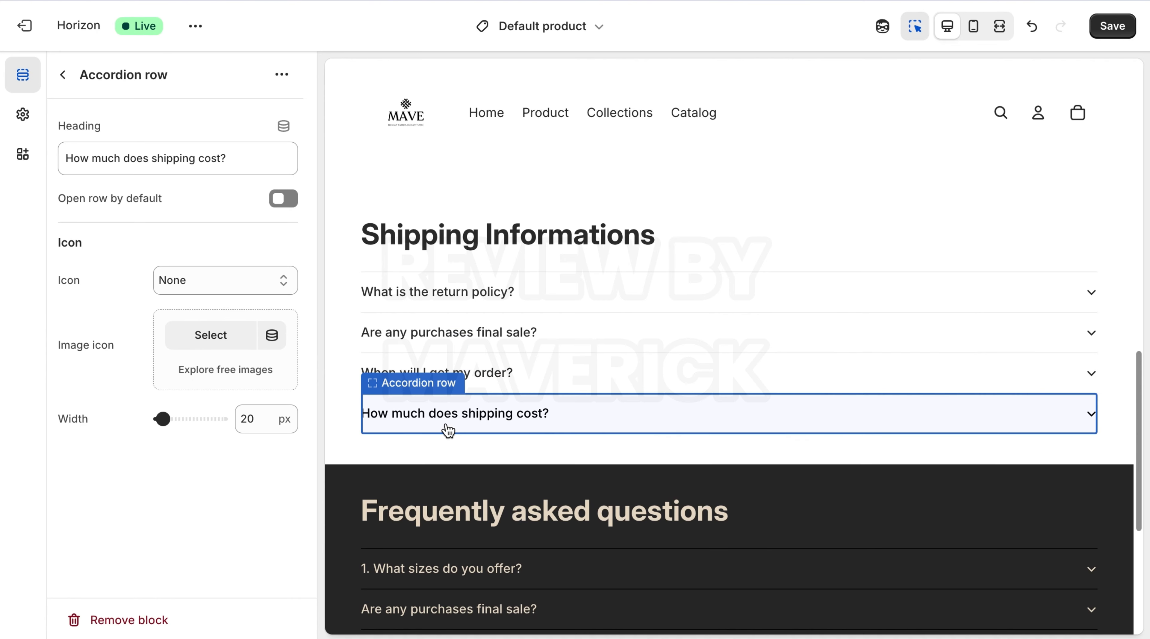
pyautogui.click(413, 412)
pyautogui.click(282, 76)
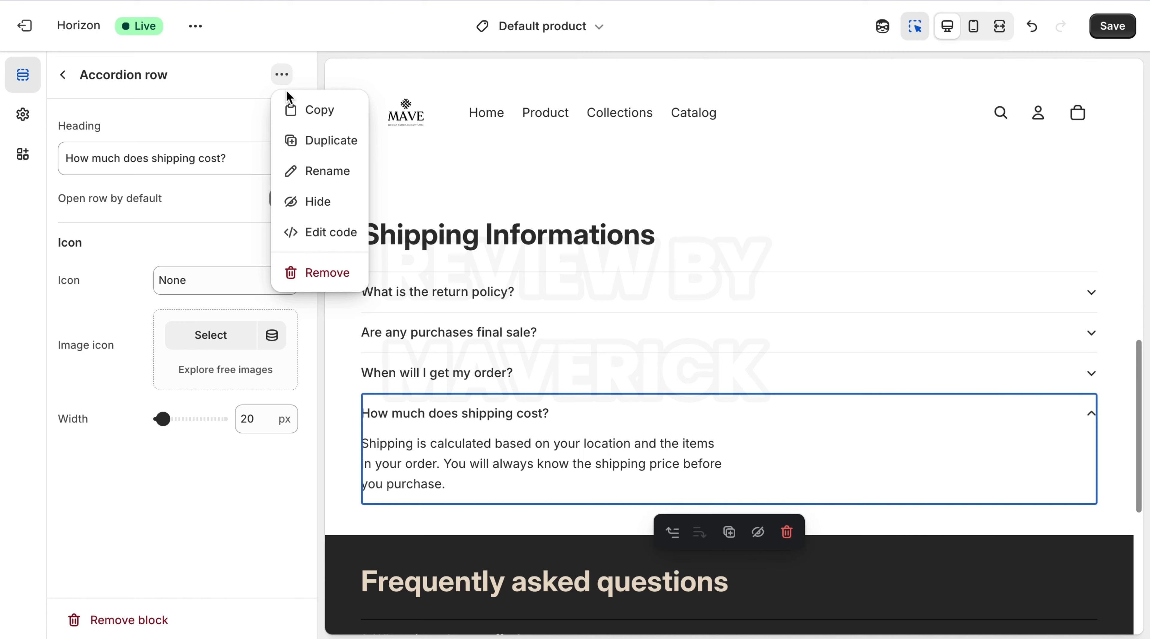
pyautogui.click(329, 278)
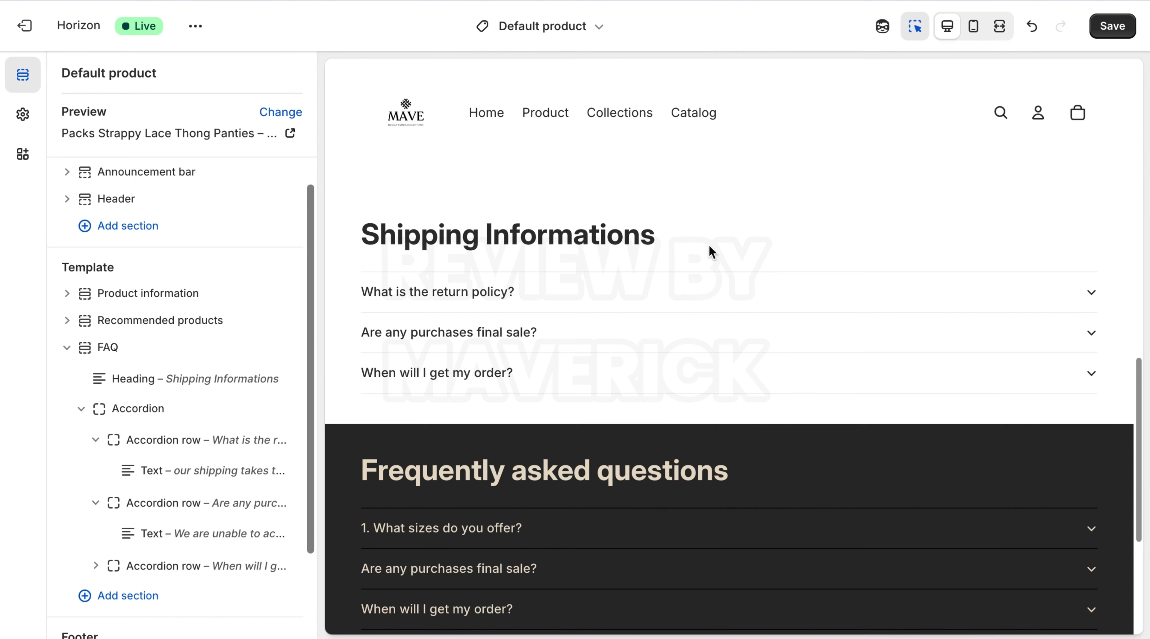
# Replace the heading of the "Are any purchases final sale?" accordion row with "jhjh".
pyautogui.click(537, 341)
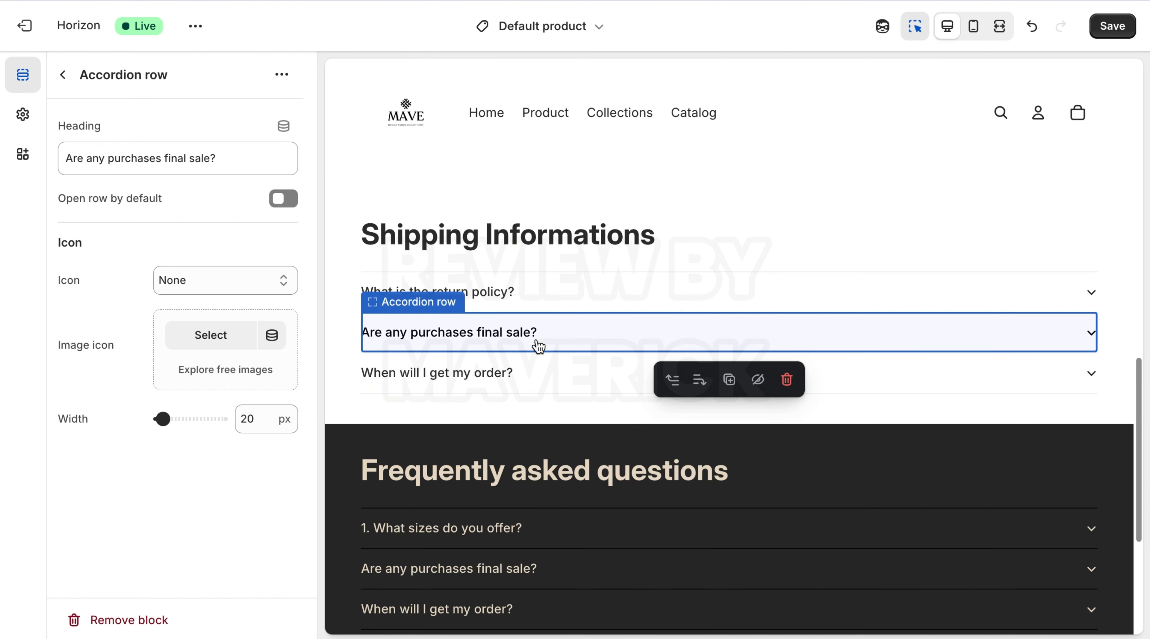
pyautogui.click(180, 156)
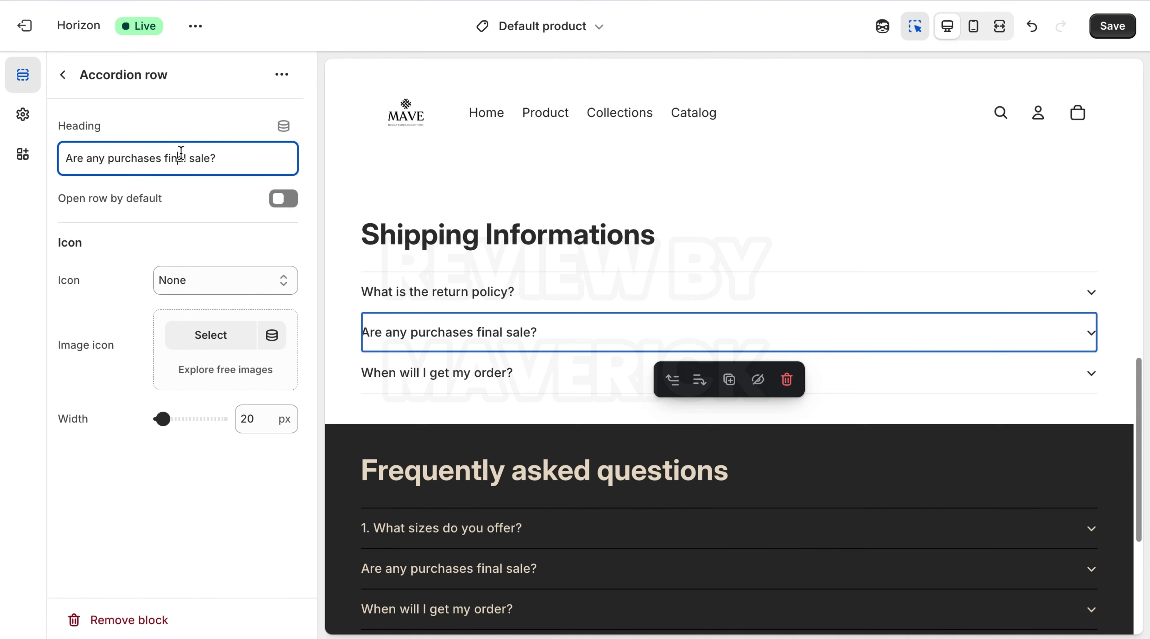
pyautogui.hotkey('ctrl', 'a')
pyautogui.write('jh')
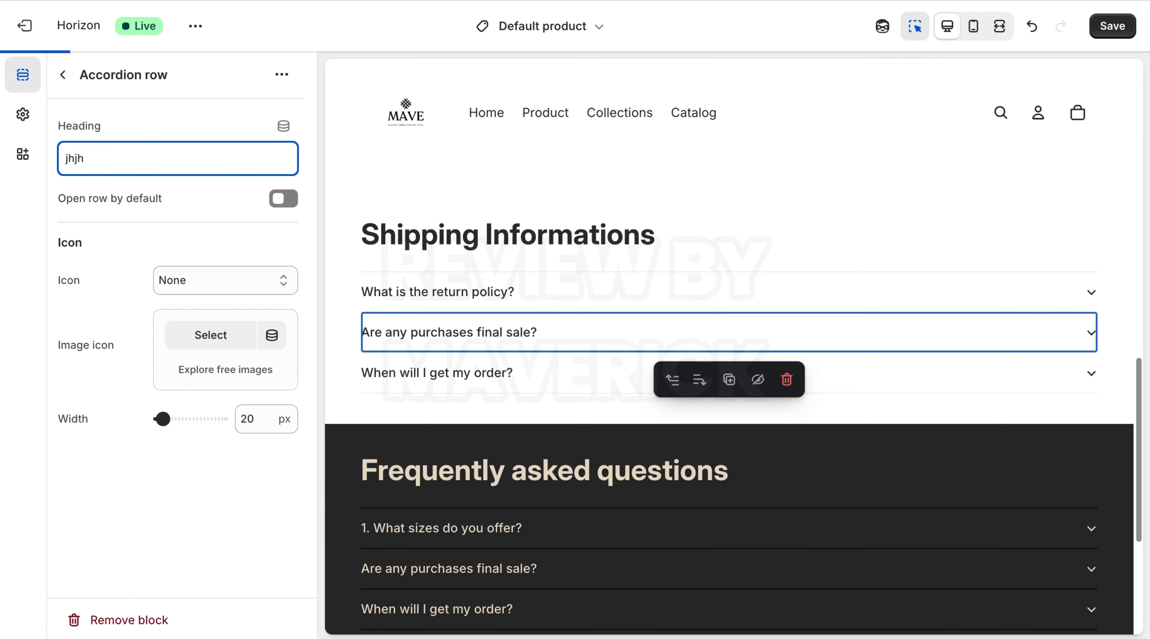
# Replace the answer text under the "jhjh" accordion row with "mbkbdbak" and collapse the row.
pyautogui.click(1092, 337)
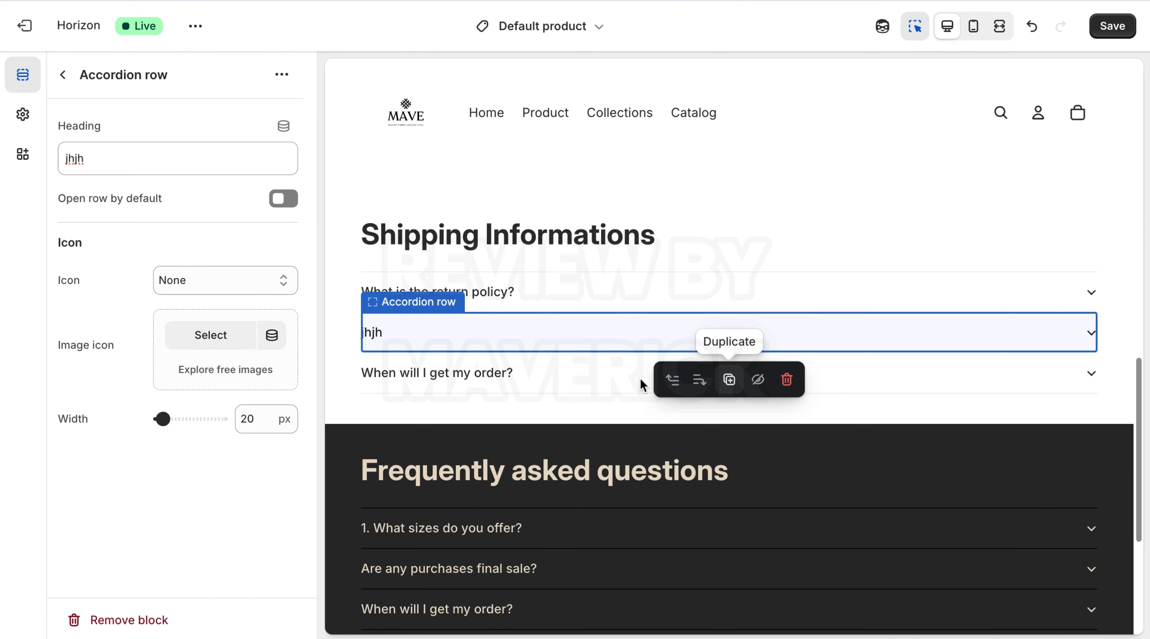
pyautogui.click(1093, 336)
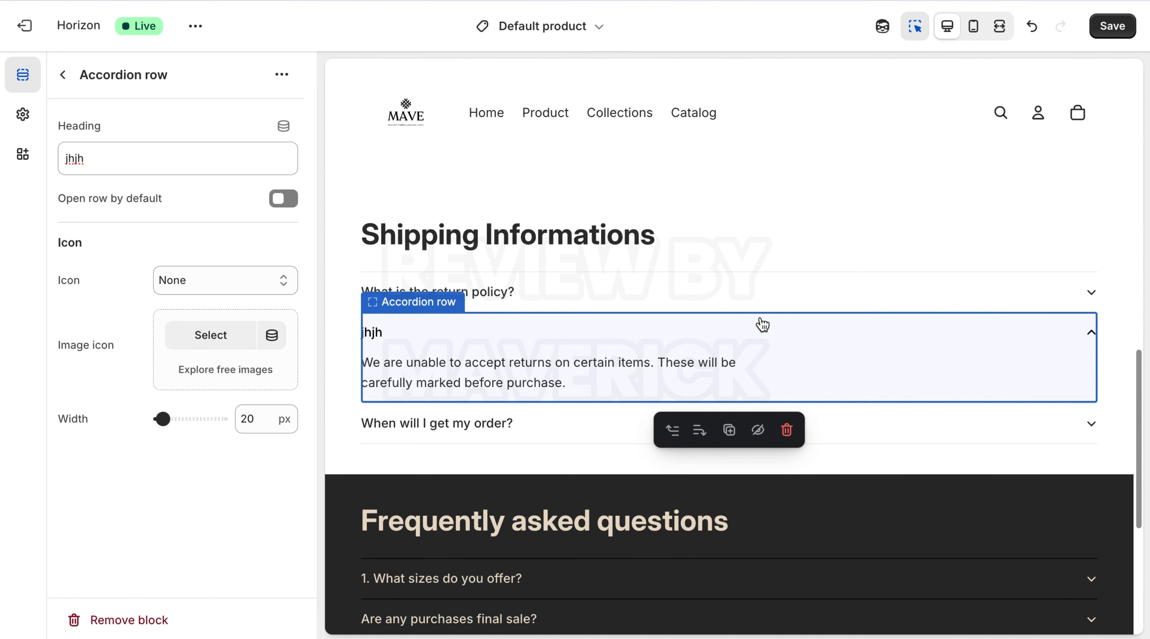
pyautogui.click(460, 376)
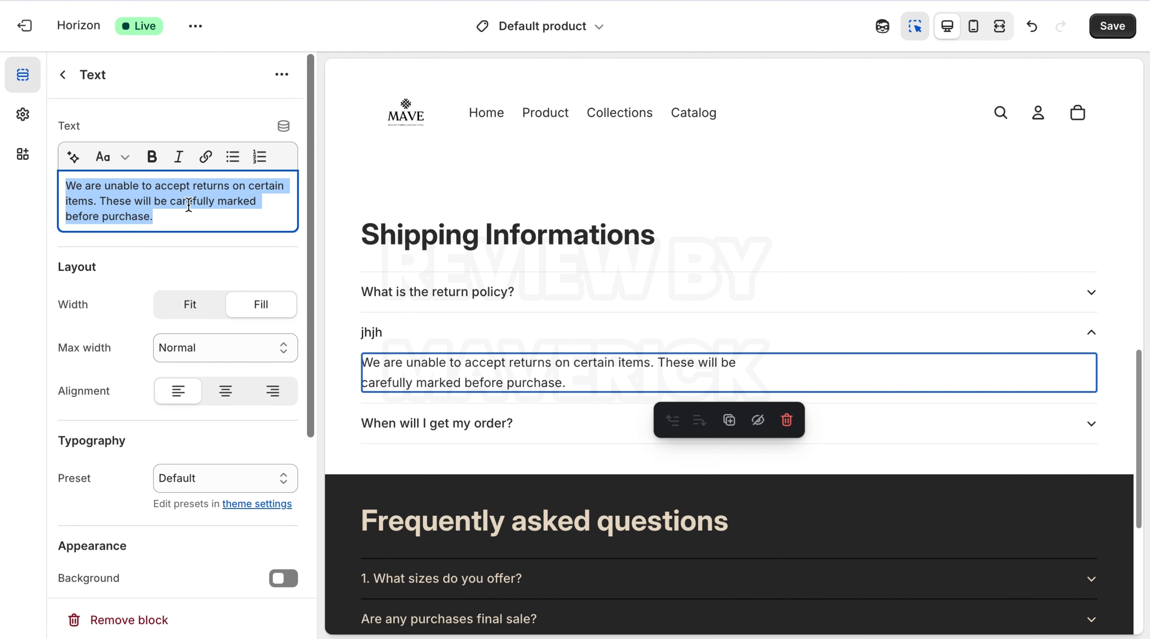
pyautogui.write('mbkbdbak')
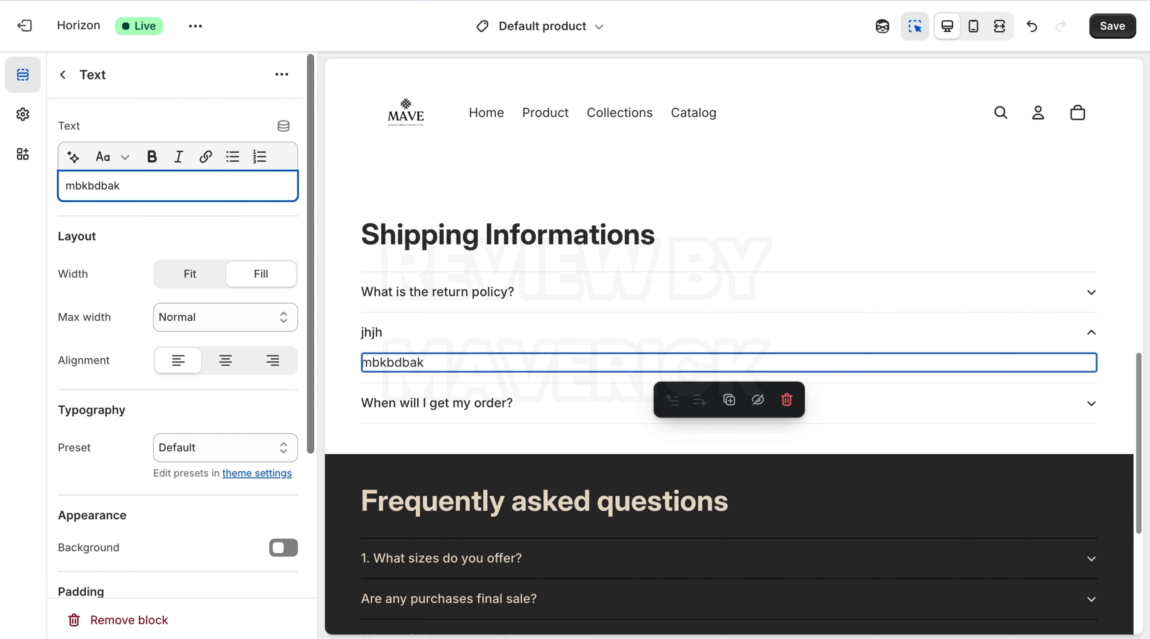
pyautogui.click(1091, 334)
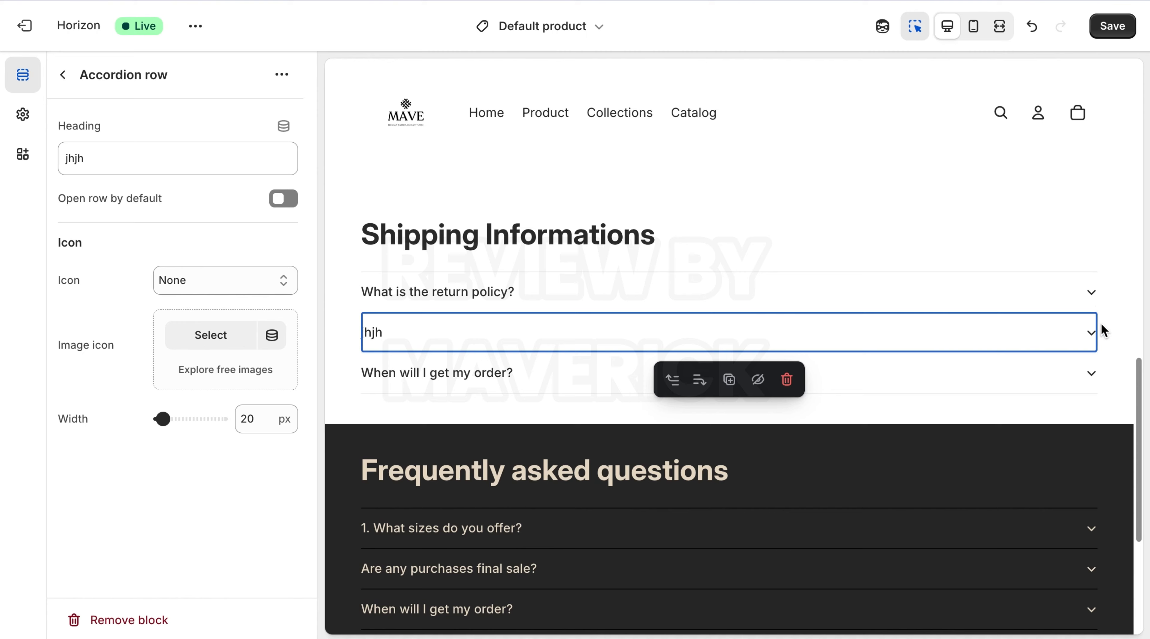
pyautogui.moveTo(1140, 393); pyautogui.dragTo(1144, 431)
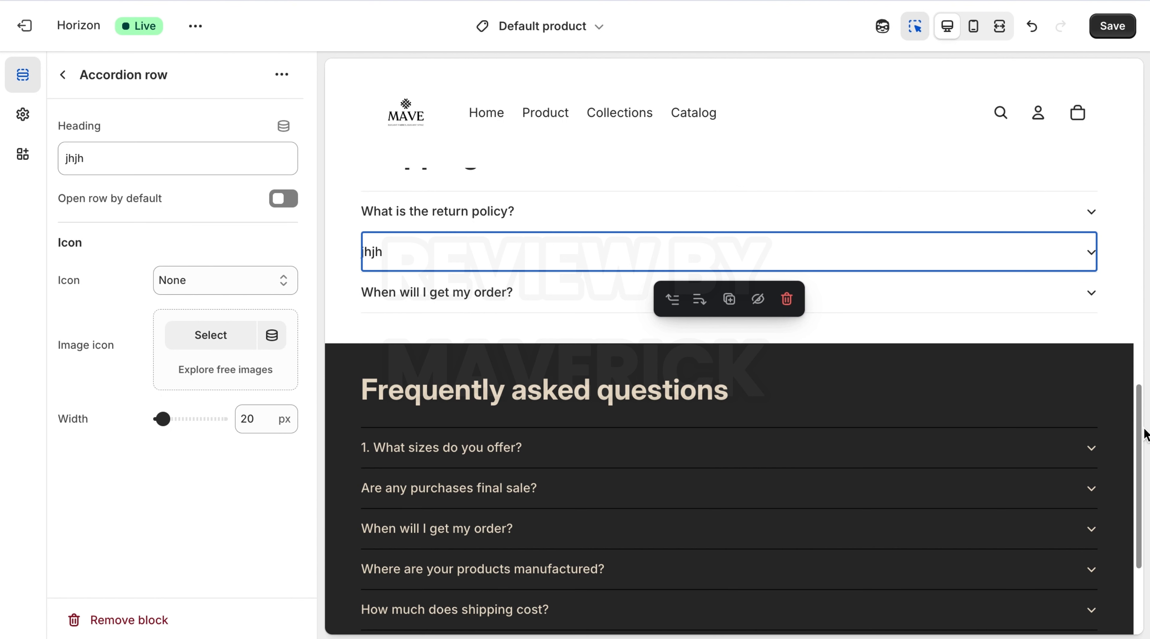